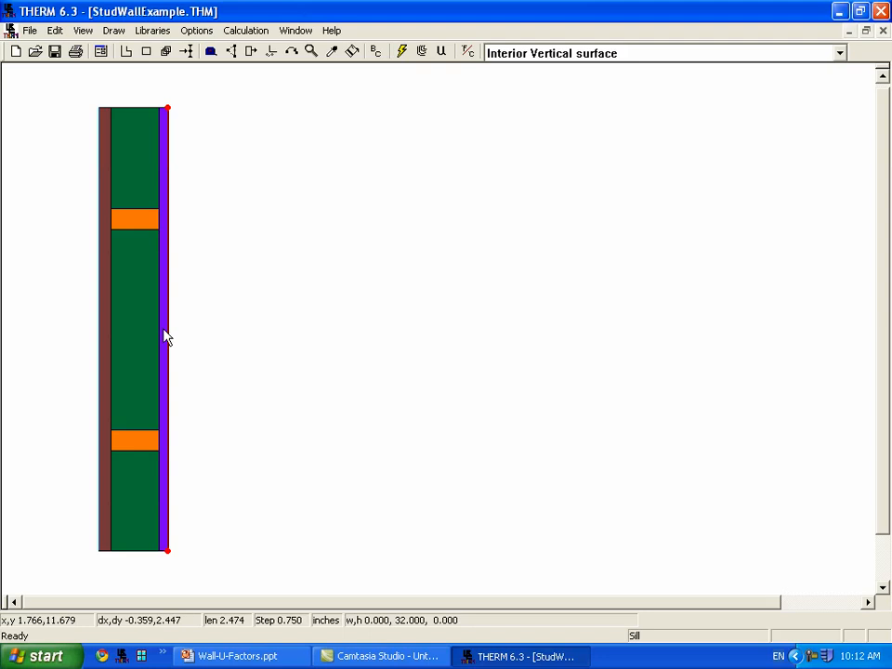
- Examine the Interior Vertical surface boundary segment that runs along the full height of the drywall's interior edge
{"action": "left_click", "coordinate": [164, 330]}
{"action": "left_click", "coordinate": [167, 336]}
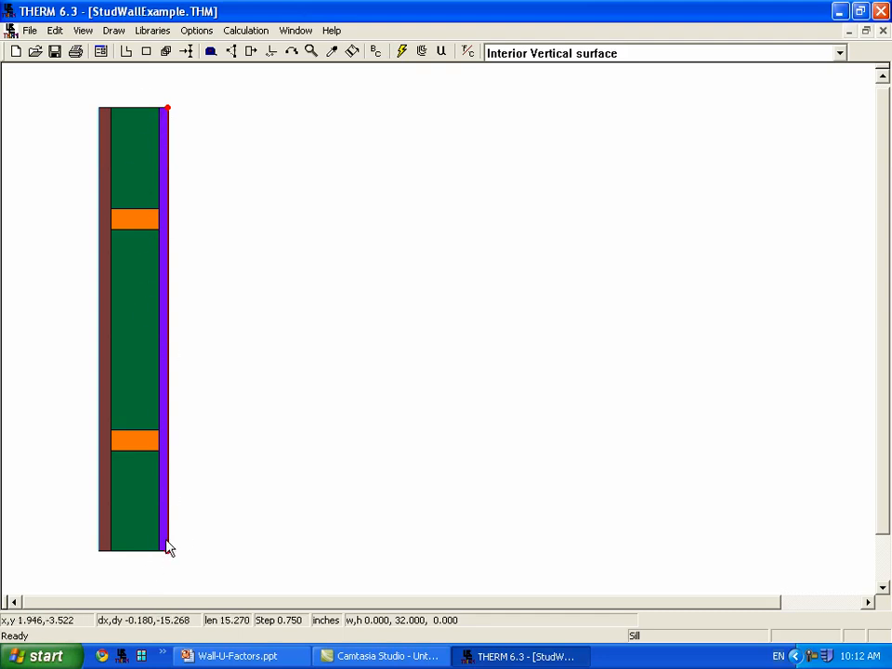
{"action": "right_click", "coordinate": [167, 321]}
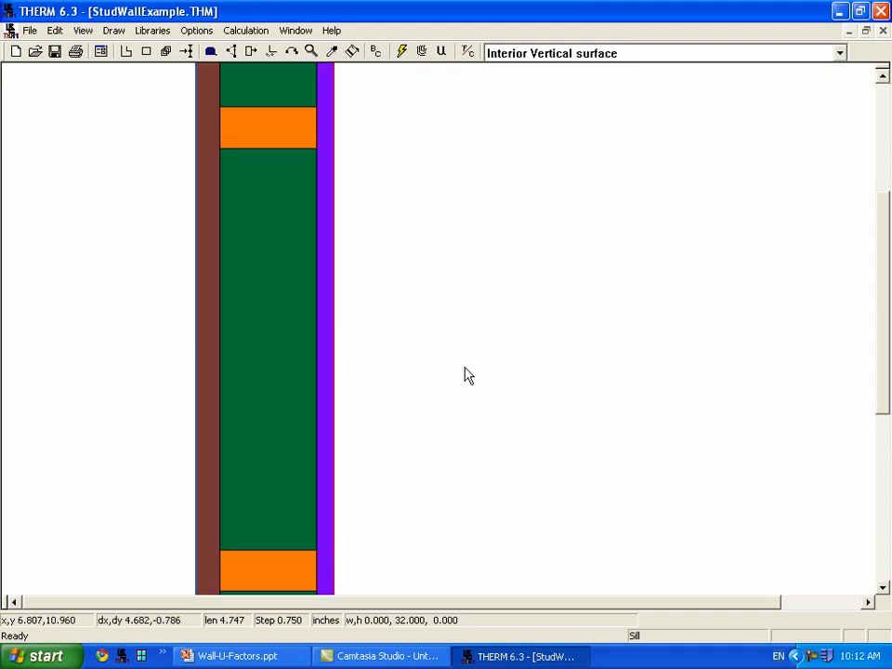
{"action": "scroll", "coordinate": [464, 368], "scroll_direction": "down", "scroll_amount": 3}
{"action": "scroll", "coordinate": [468, 376], "scroll_direction": "up", "scroll_amount": 2}
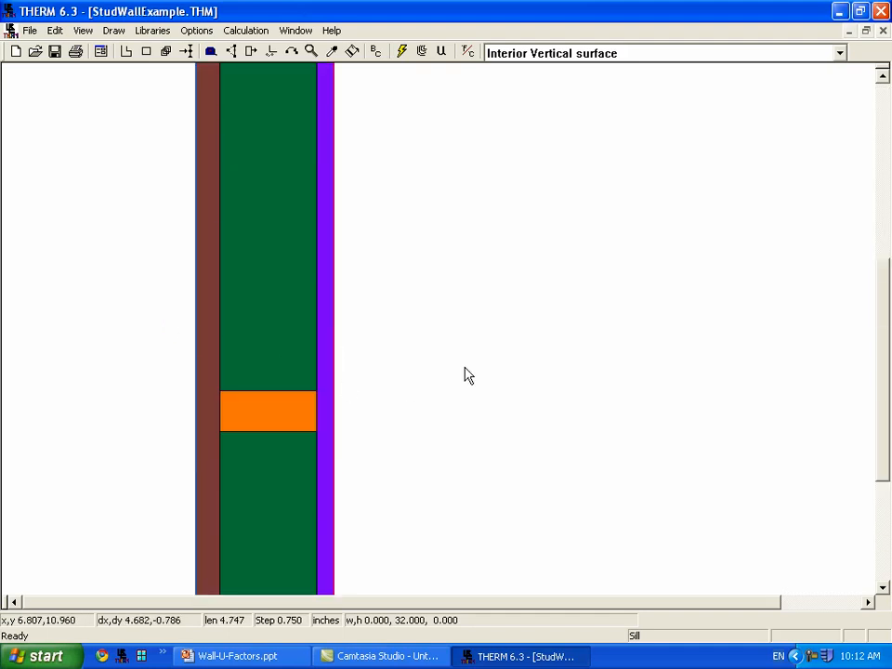
{"action": "right_click", "coordinate": [415, 374], "text": "shift"}
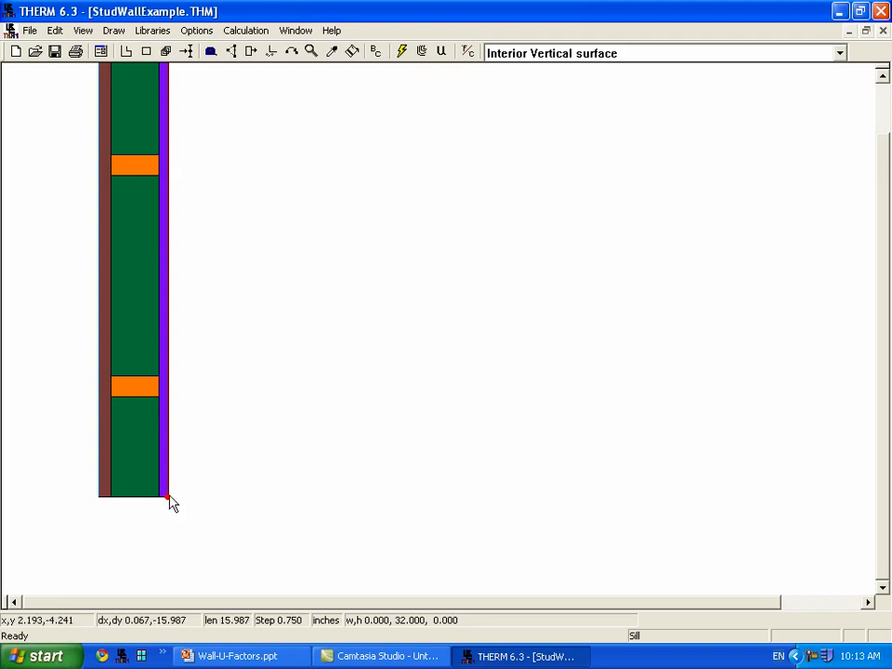
{"action": "left_click", "coordinate": [165, 283]}
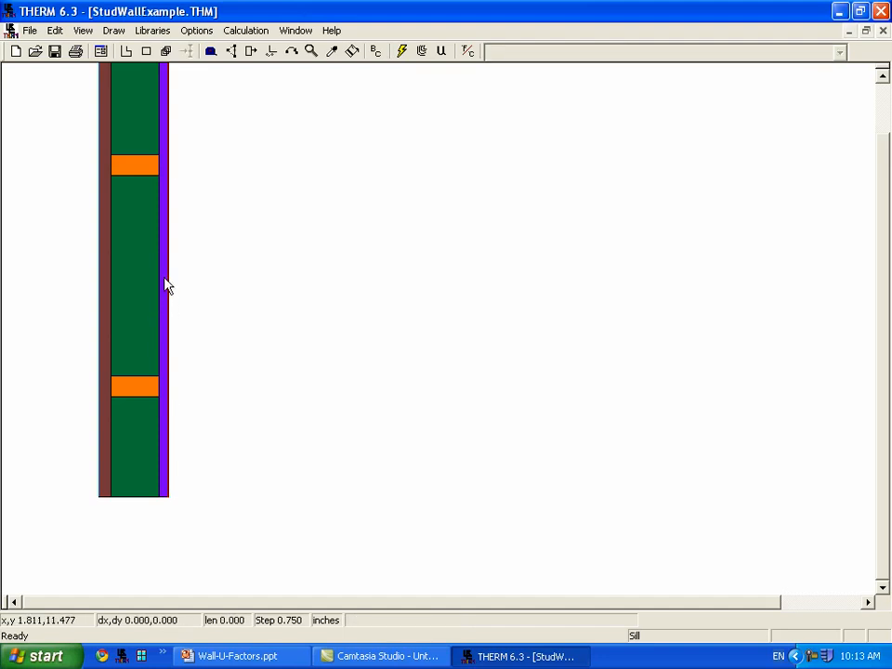
{"action": "left_click", "coordinate": [166, 285]}
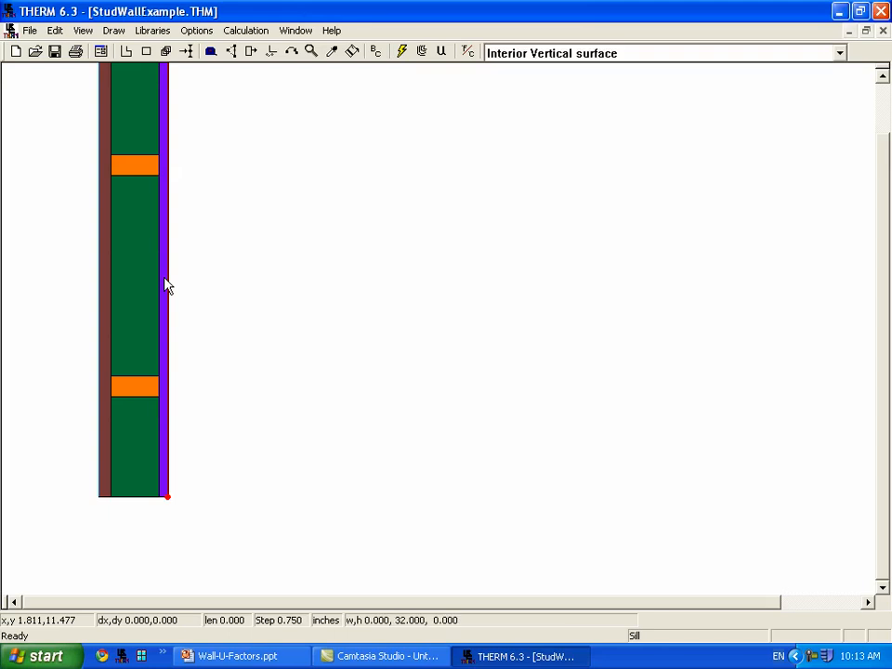
{"action": "left_click", "coordinate": [82, 30]}
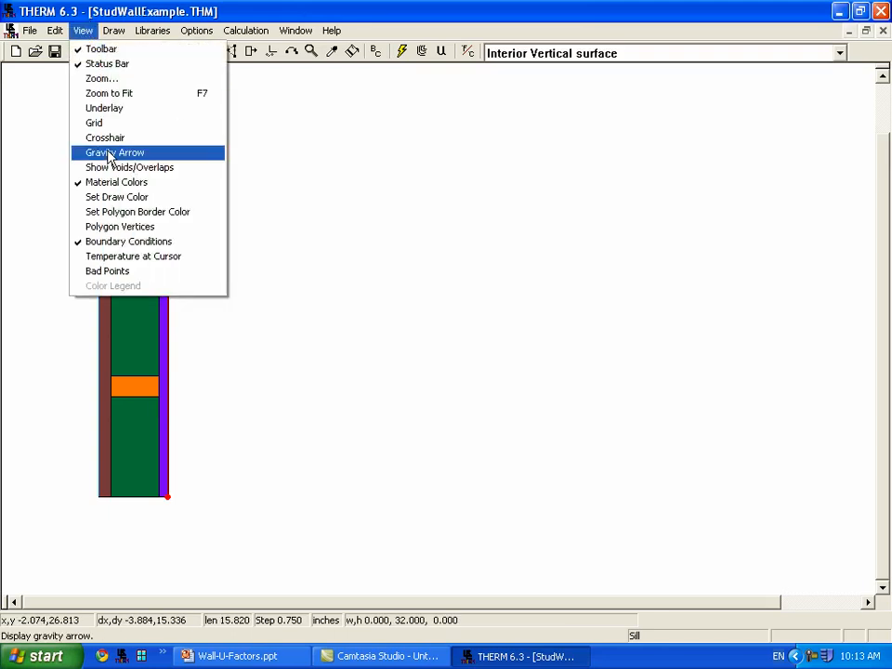
{"action": "left_click", "coordinate": [447, 265]}
- Inspect the drywall polygon's vertices along the studs and at its upper and lower ends
{"action": "right_click", "coordinate": [290, 289]}
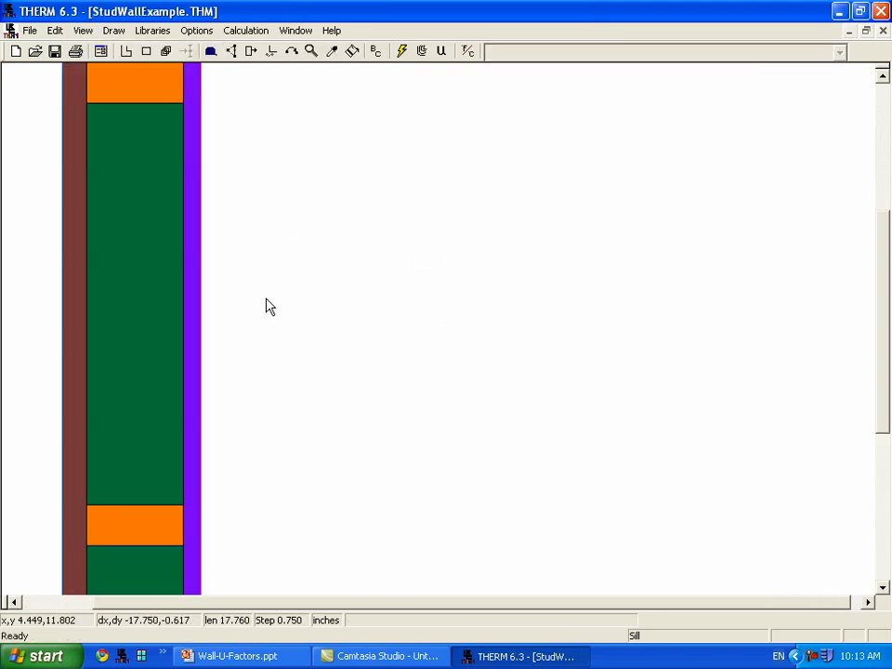
{"action": "left_click", "coordinate": [192, 337]}
{"action": "scroll", "coordinate": [309, 340], "scroll_direction": "down", "scroll_amount": 5}
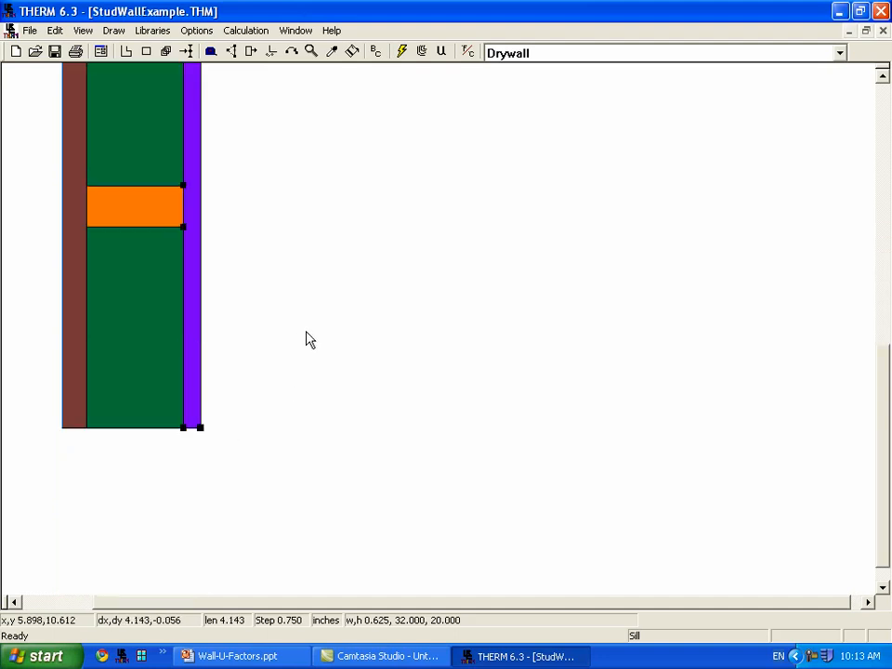
{"action": "scroll", "coordinate": [309, 340], "scroll_direction": "down", "scroll_amount": 1}
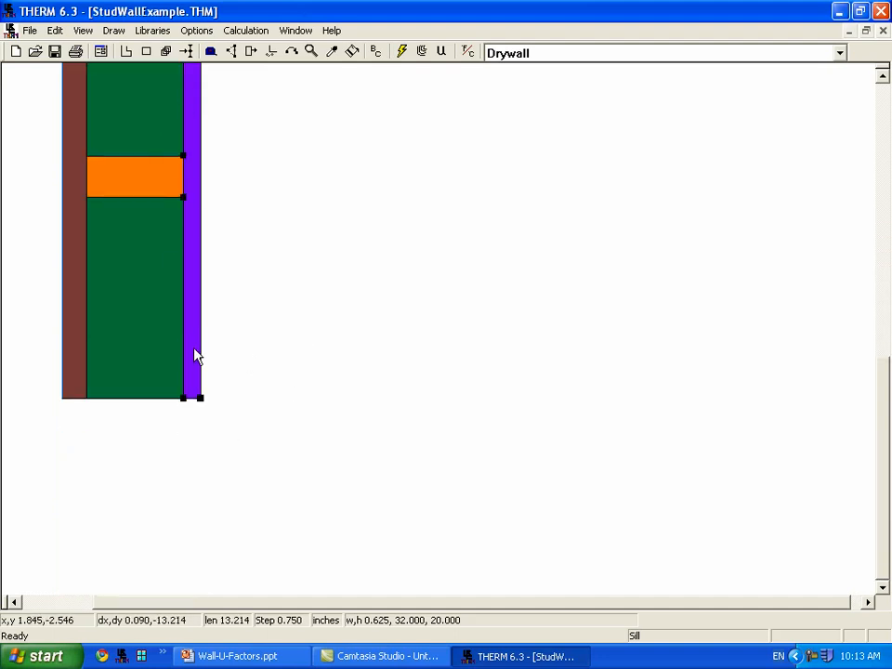
{"action": "scroll", "coordinate": [205, 264], "scroll_direction": "up", "scroll_amount": 1}
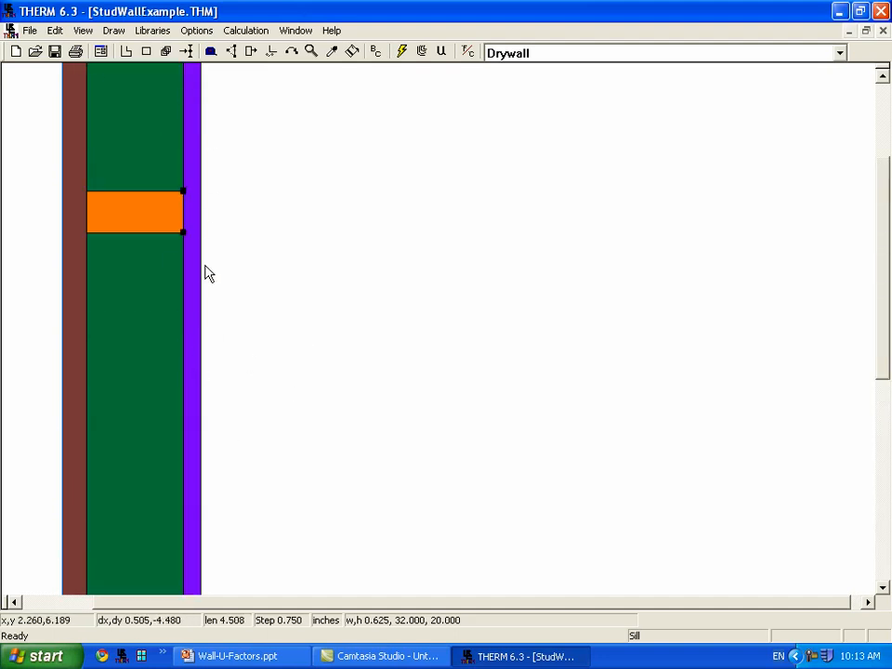
{"action": "scroll", "coordinate": [208, 273], "scroll_direction": "up", "scroll_amount": 4}
{"action": "right_click", "coordinate": [205, 265]}
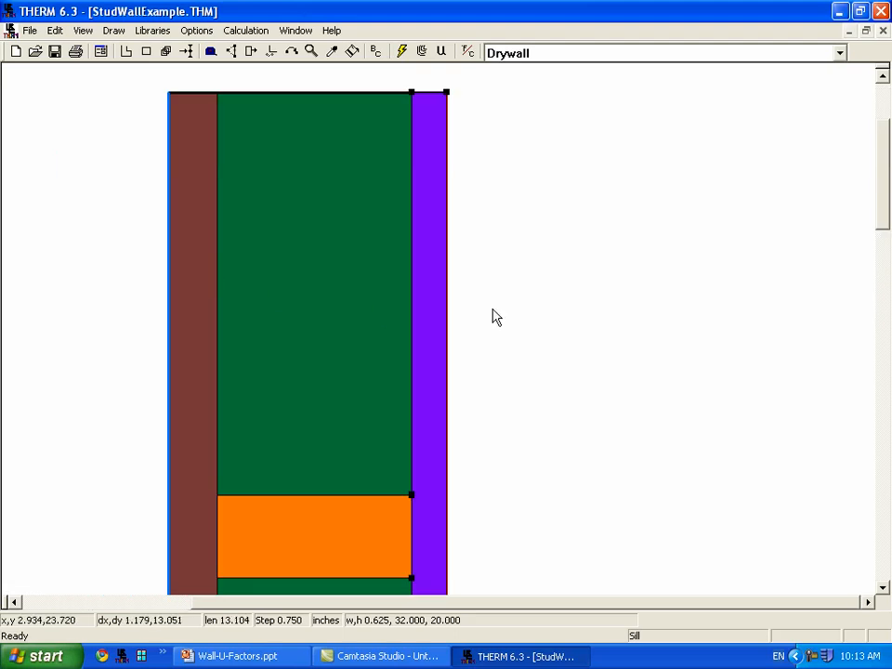
{"action": "right_click", "coordinate": [545, 308], "text": "shift"}
{"action": "left_click", "coordinate": [289, 294]}
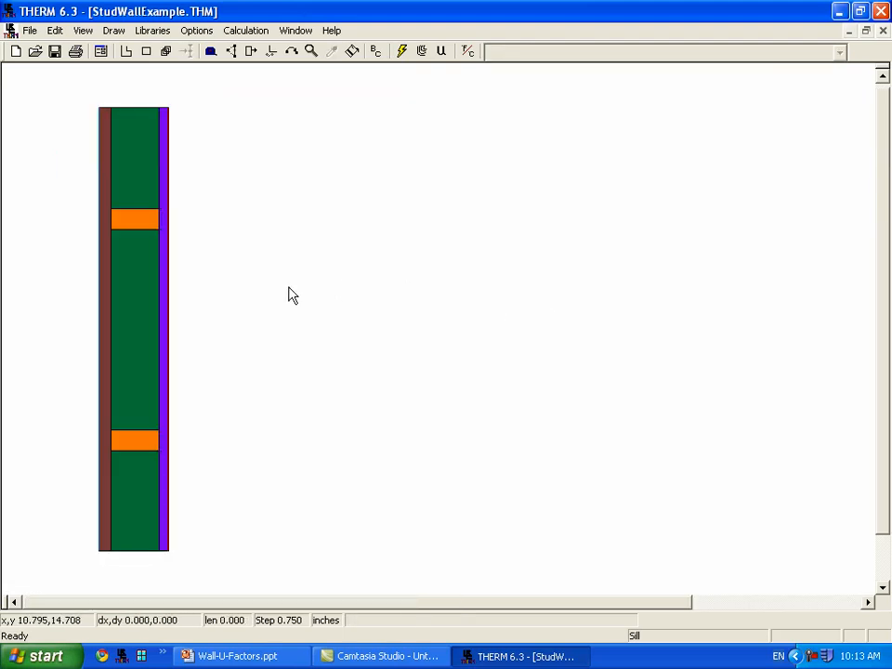
- Insert a vertex on the drywall's interior edge, 16 inches above its lower interior corner
{"action": "left_click", "coordinate": [168, 316]}
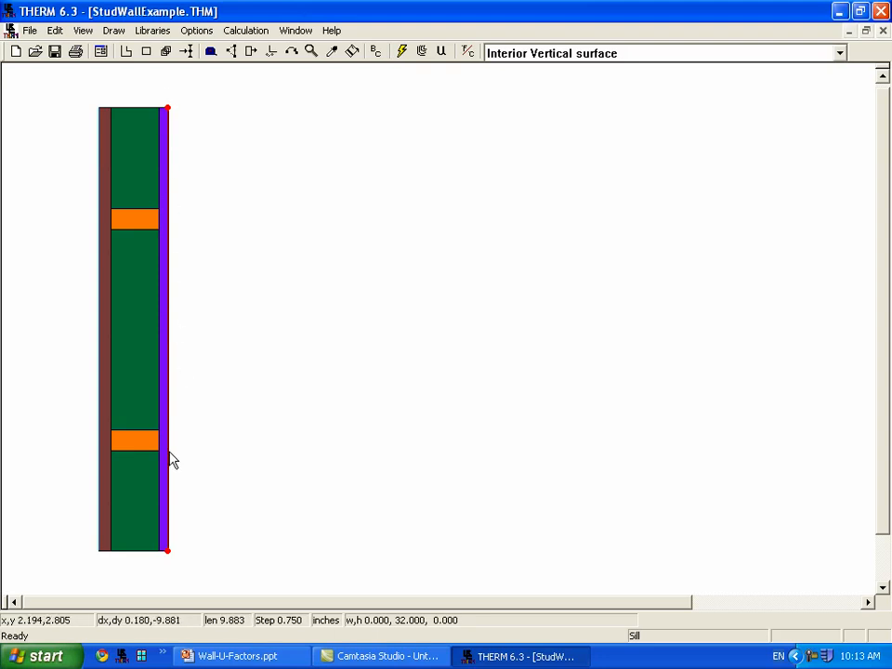
{"action": "right_click", "coordinate": [167, 410]}
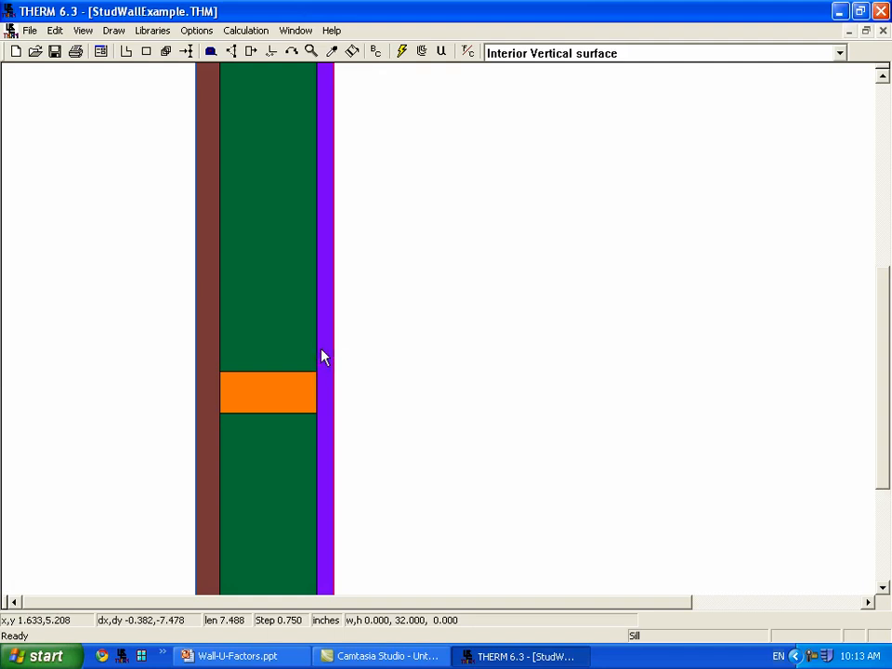
{"action": "right_click", "coordinate": [323, 356]}
{"action": "left_click", "coordinate": [445, 342]}
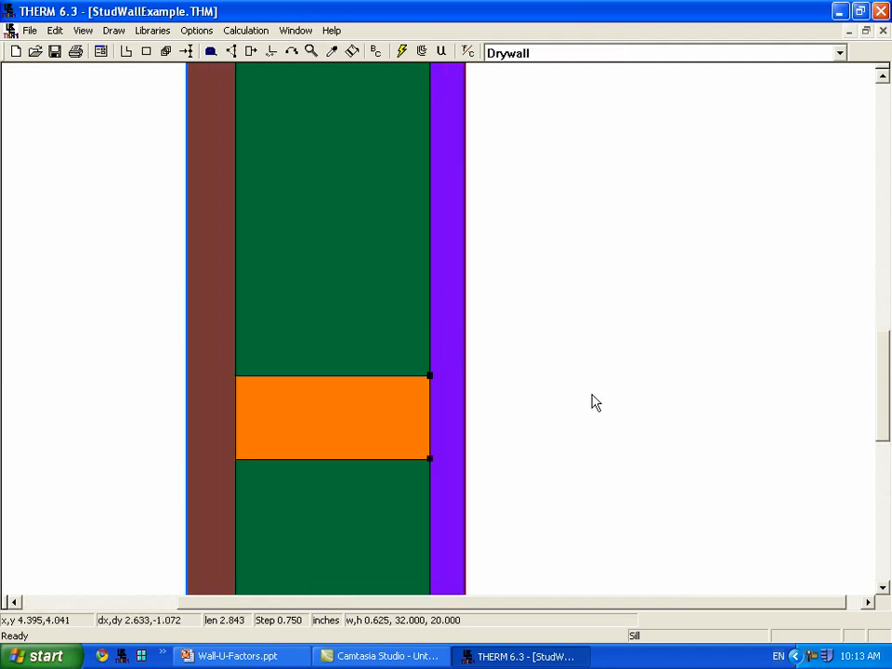
{"action": "right_click", "coordinate": [542, 141], "text": "shift"}
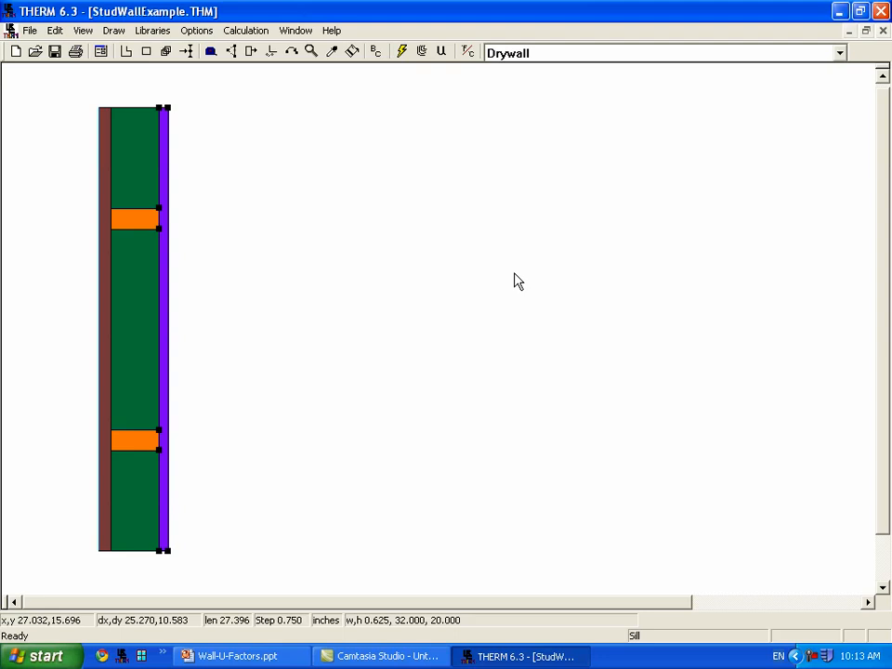
{"action": "left_click", "coordinate": [192, 52]}
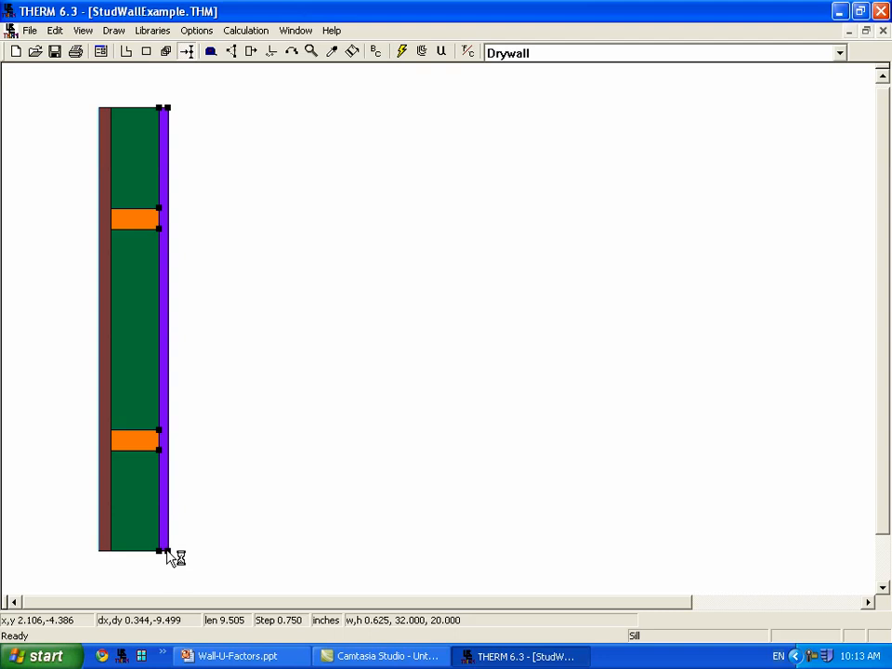
{"action": "right_click", "coordinate": [168, 551]}
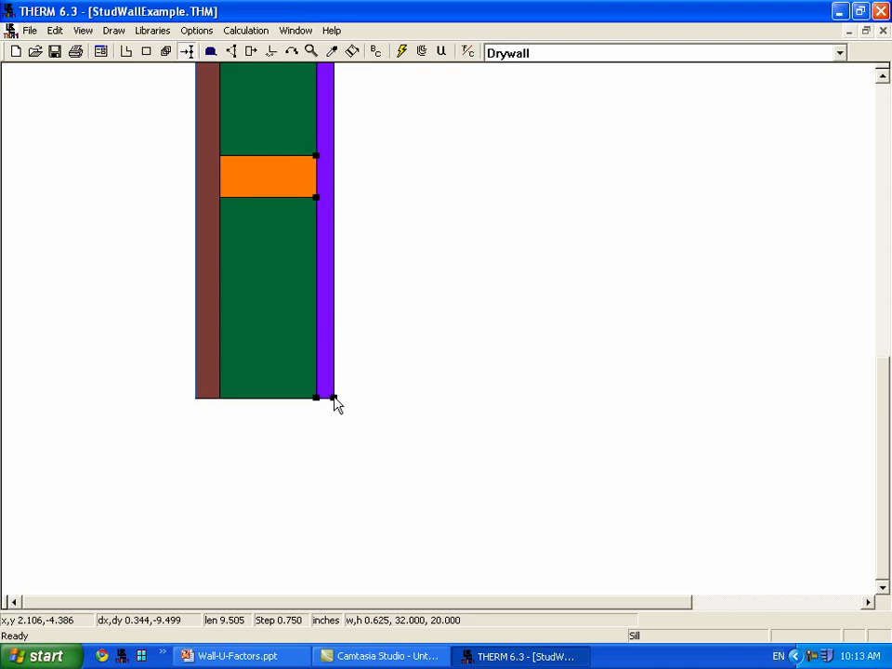
{"action": "type", "text": "16"}
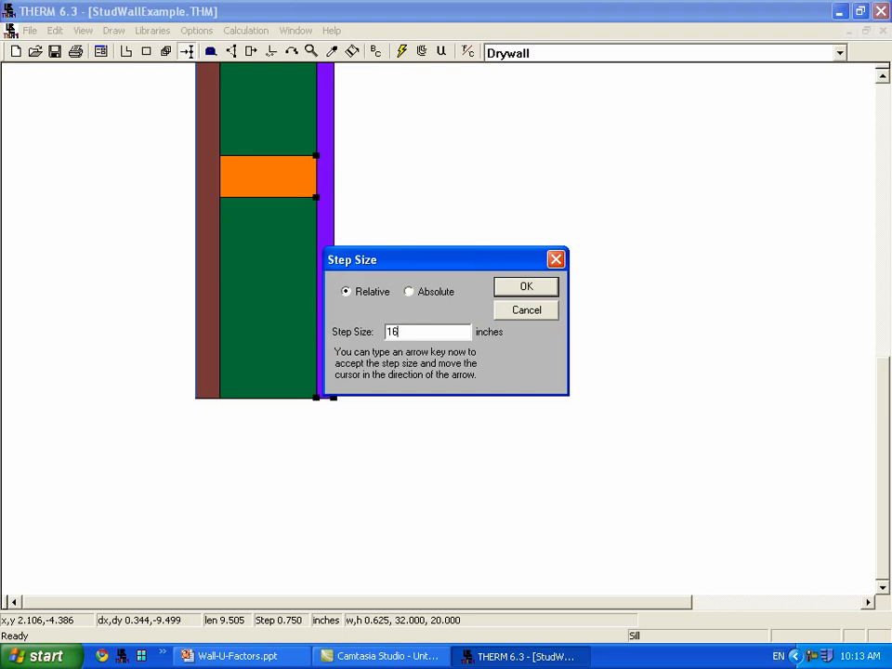
{"action": "key", "text": "Up"}
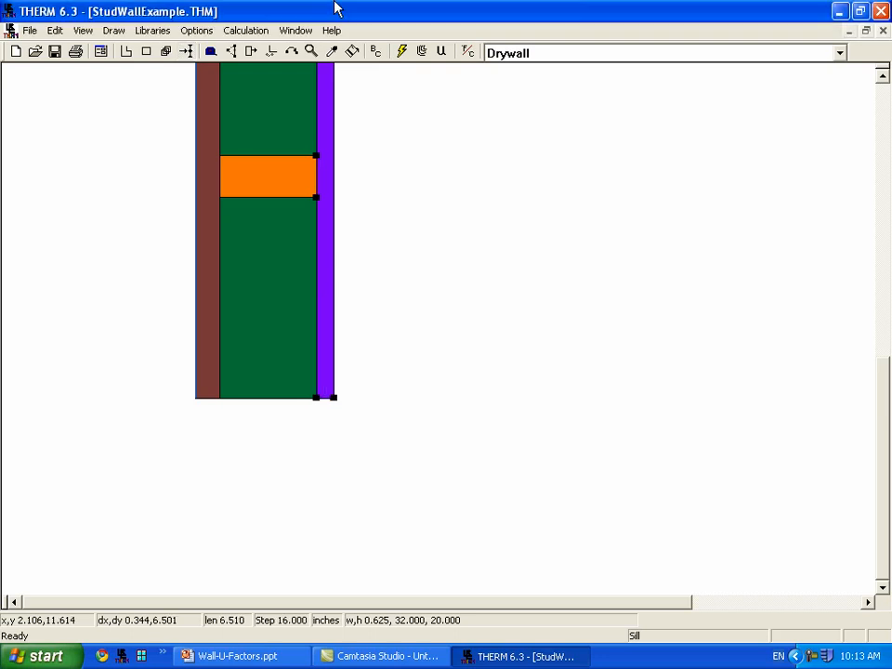
{"action": "right_click", "coordinate": [357, 188], "text": "shift"}
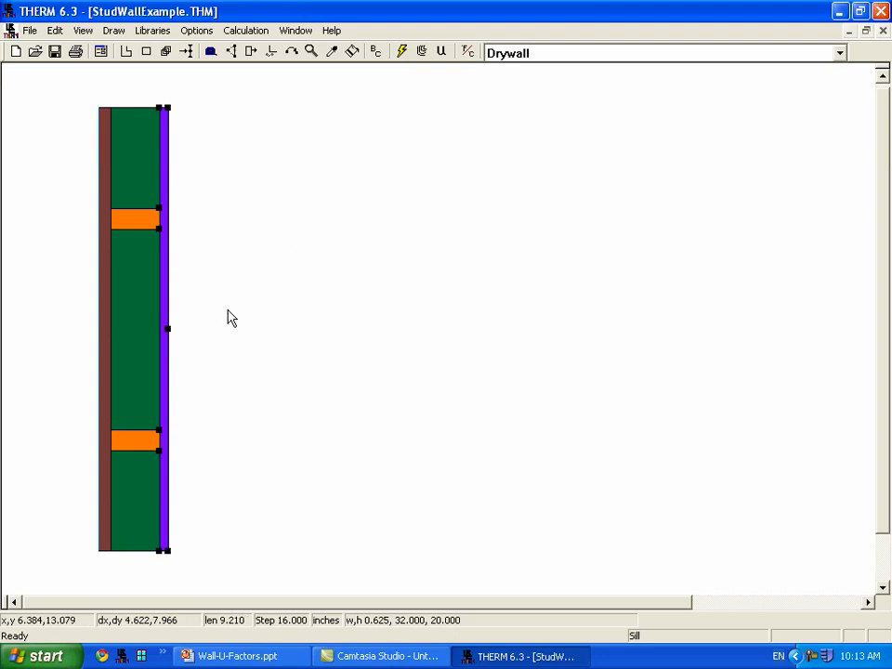
- Regenerate the boundary conditions, using all of the properties of any existing or deleted boundary conditions
{"action": "left_click", "coordinate": [167, 333], "text": "shift"}
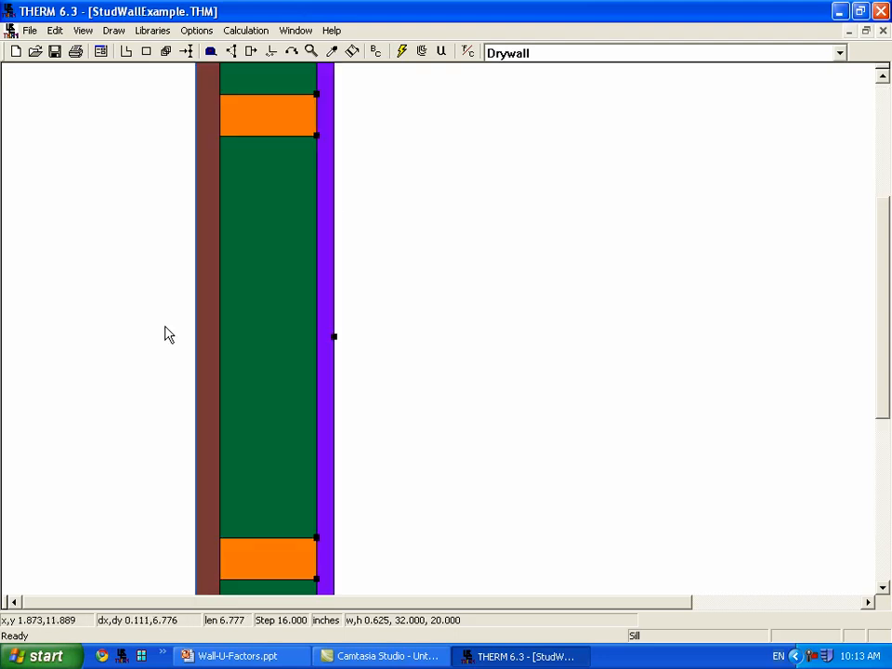
{"action": "left_click", "coordinate": [329, 341]}
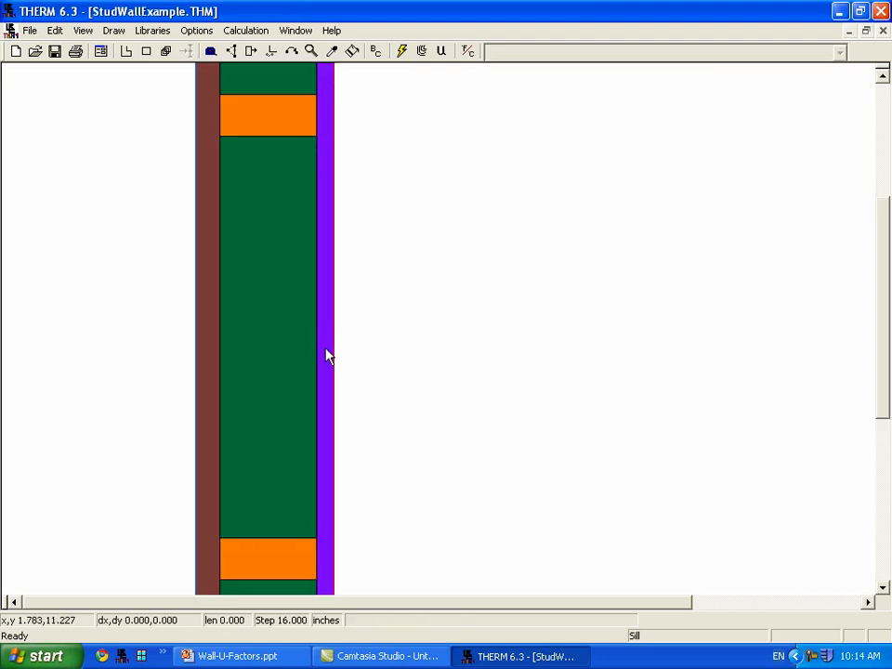
{"action": "left_click", "coordinate": [329, 343], "text": "shift"}
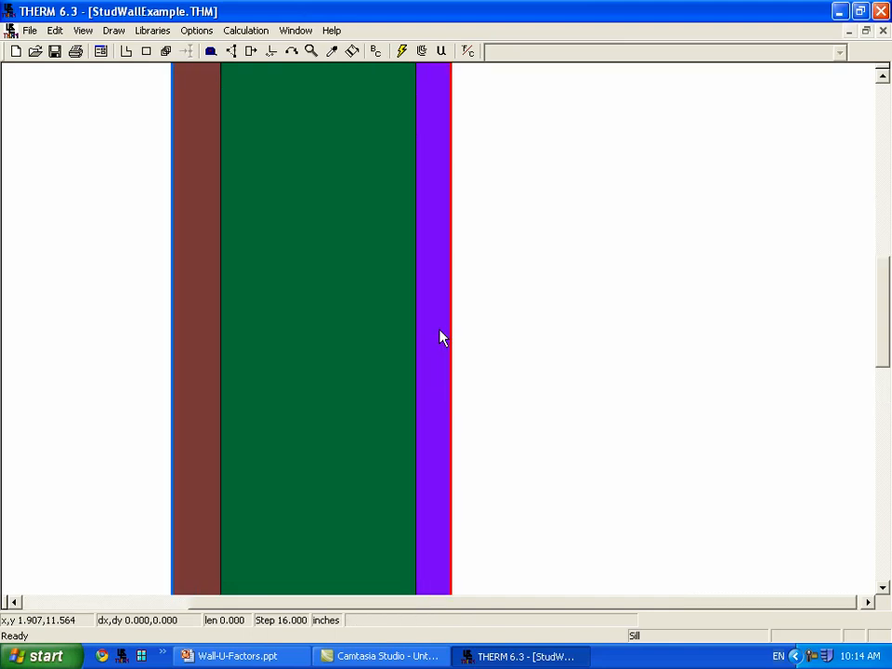
{"action": "left_click", "coordinate": [430, 340]}
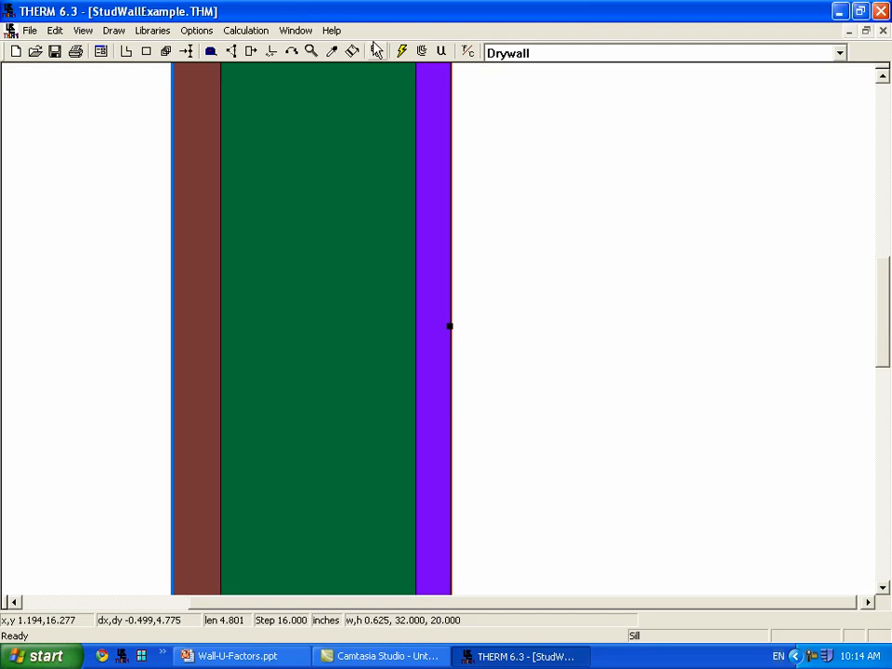
{"action": "left_click", "coordinate": [376, 52]}
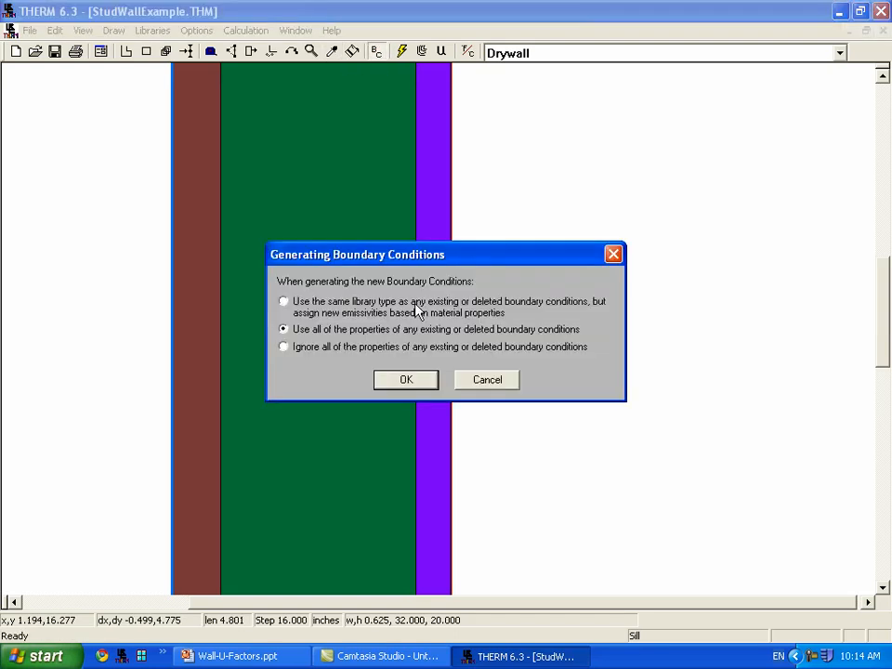
{"action": "left_click", "coordinate": [408, 379]}
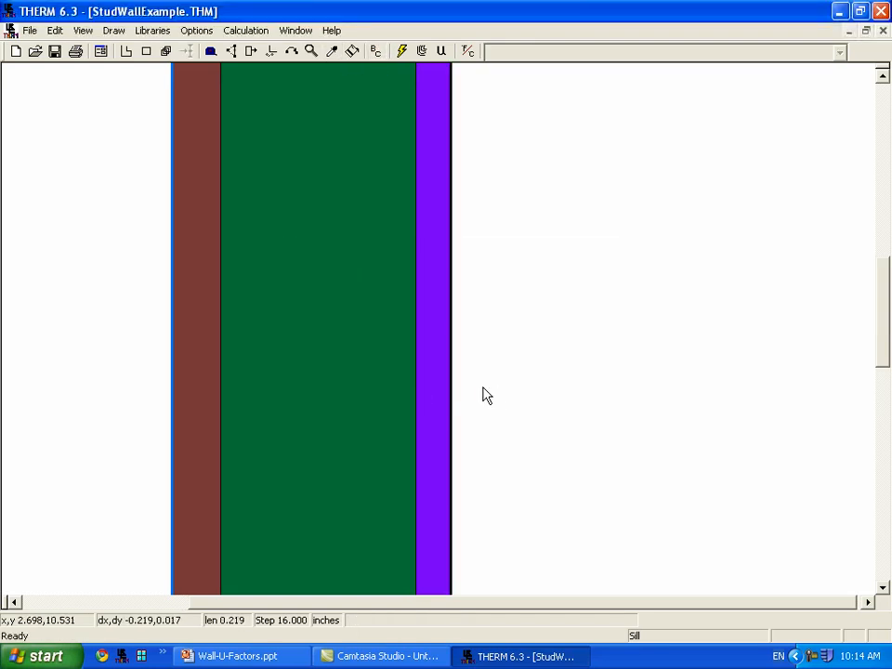
{"action": "right_click", "coordinate": [464, 387], "text": "shift"}
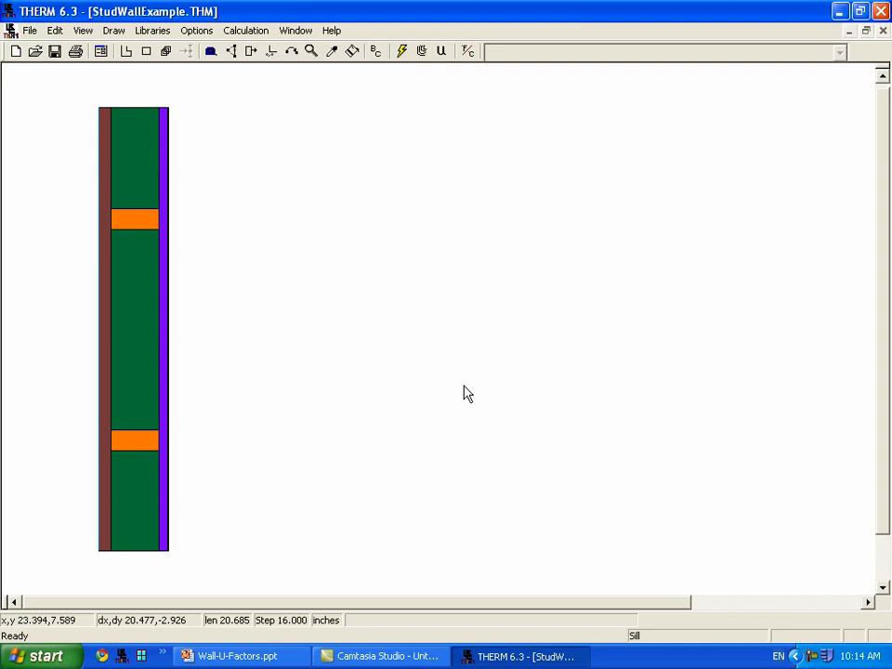
- Examine the two boundary segments above and below the new vertex on the drywall's interior edge, separately and together
{"action": "left_click", "coordinate": [174, 394]}
{"action": "left_click", "coordinate": [171, 268]}
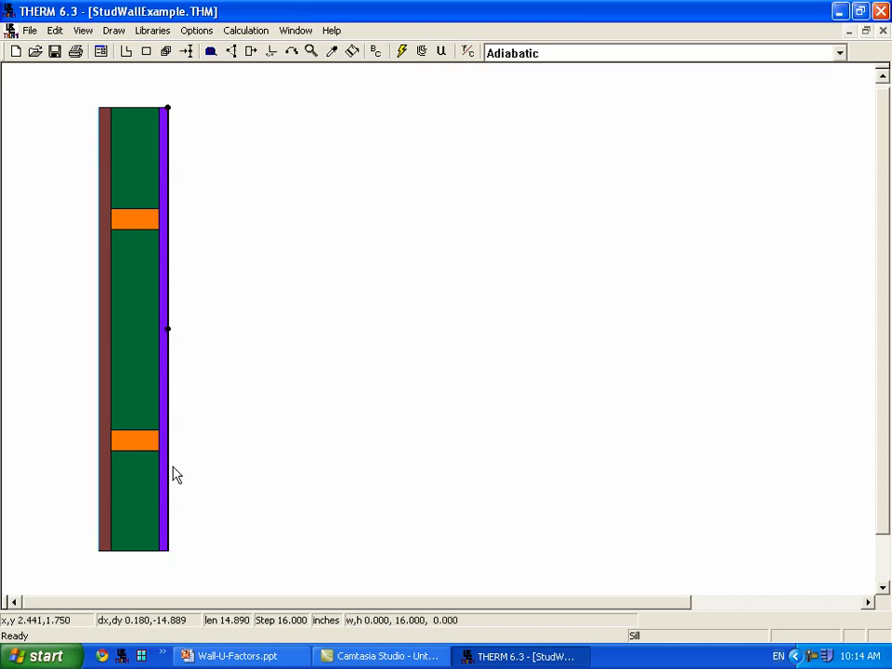
{"action": "left_click", "coordinate": [171, 296]}
{"action": "left_click", "coordinate": [169, 415], "text": "shift"}
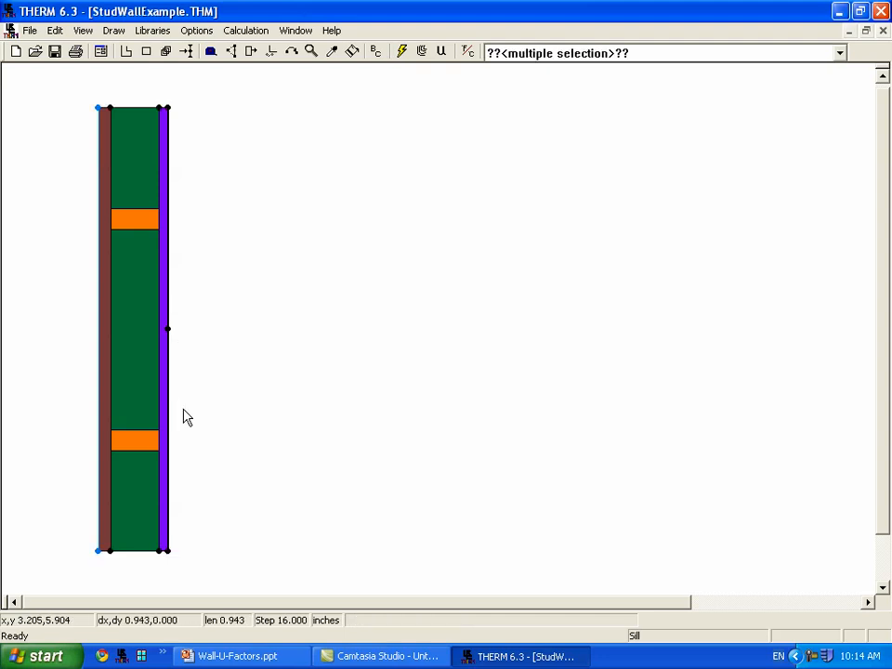
{"action": "left_click", "coordinate": [223, 418]}
{"action": "left_click", "coordinate": [170, 446]}
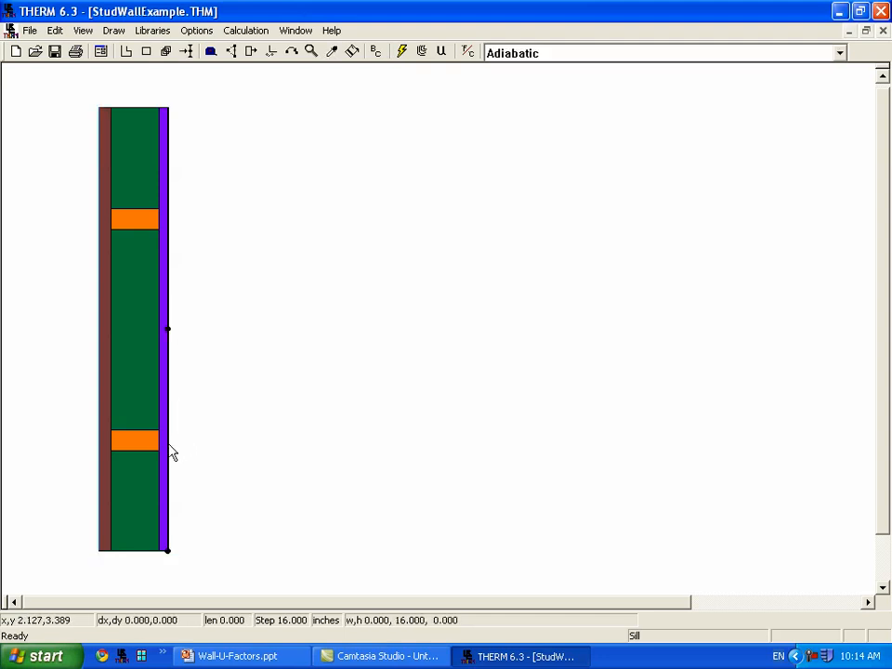
{"action": "left_click", "coordinate": [175, 246]}
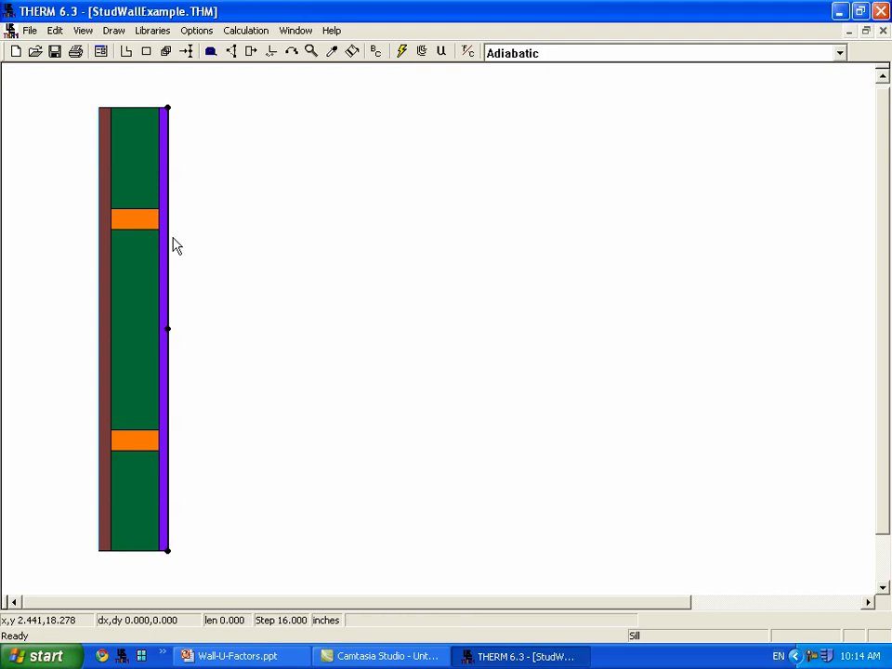
{"action": "left_click", "coordinate": [206, 438]}
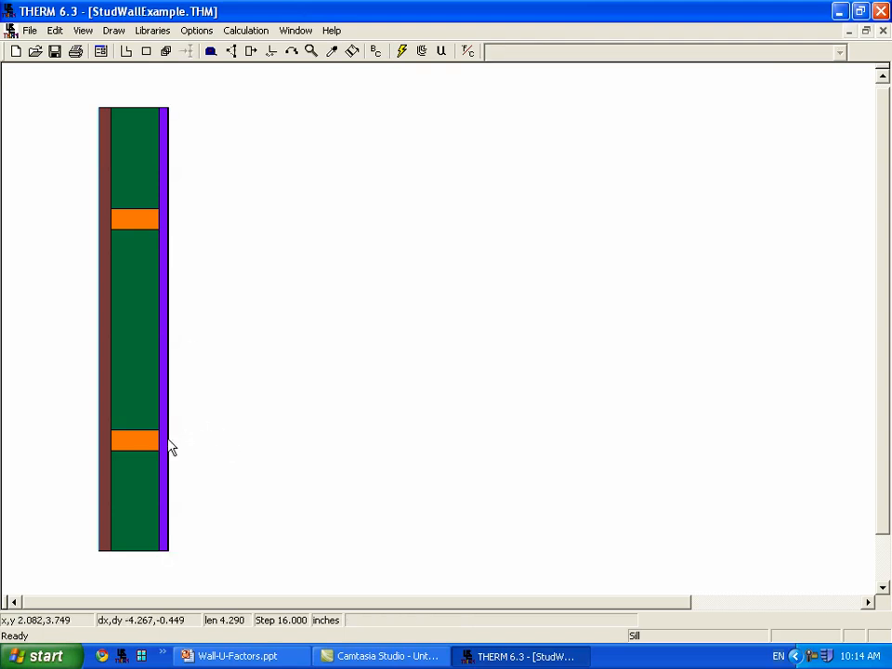
- Assign the Interior Vertical surface boundary condition to both segments of the drywall's interior edge
{"action": "left_click", "coordinate": [171, 449]}
{"action": "left_click", "coordinate": [171, 232]}
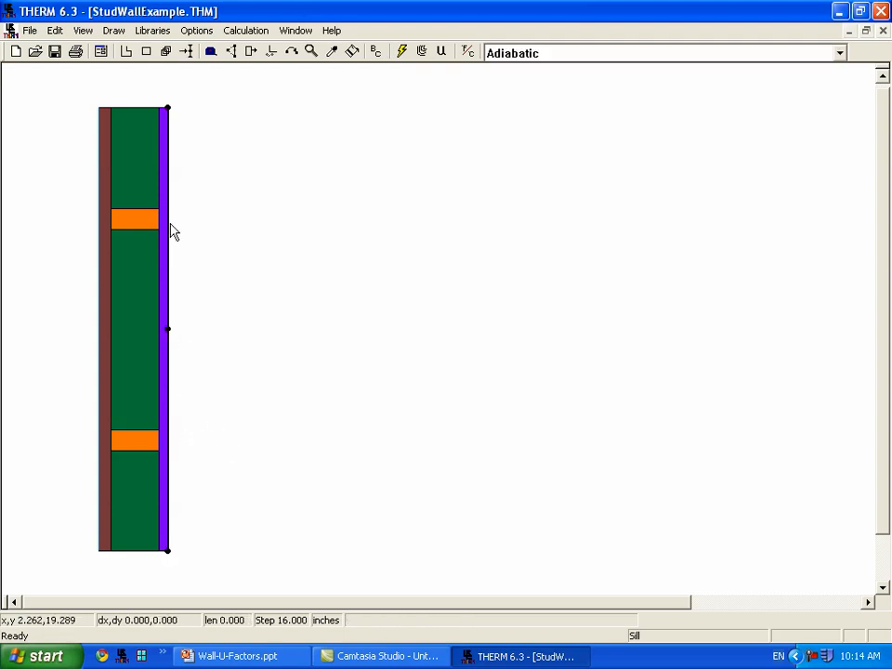
{"action": "left_click", "coordinate": [510, 56]}
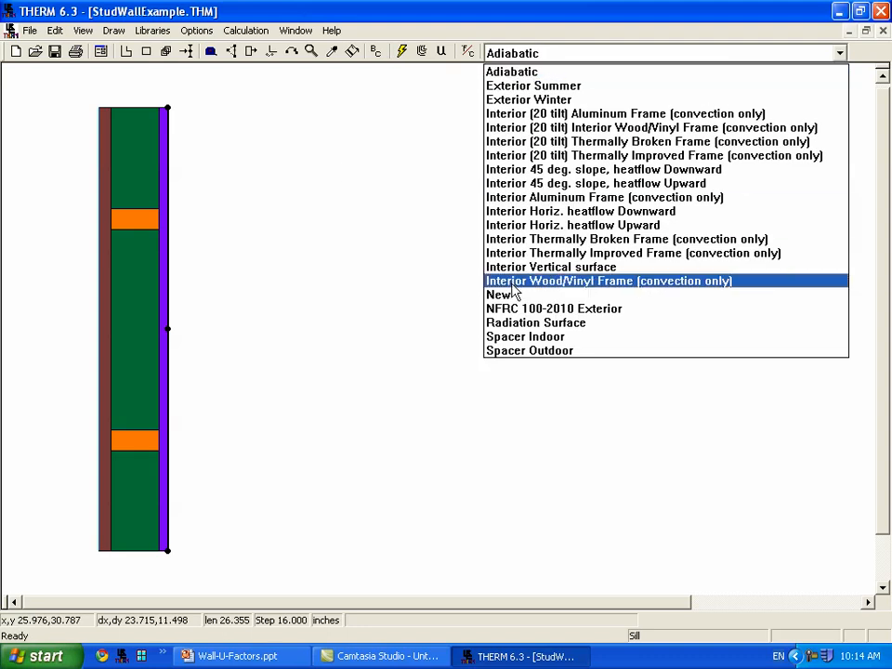
{"action": "left_click", "coordinate": [549, 269]}
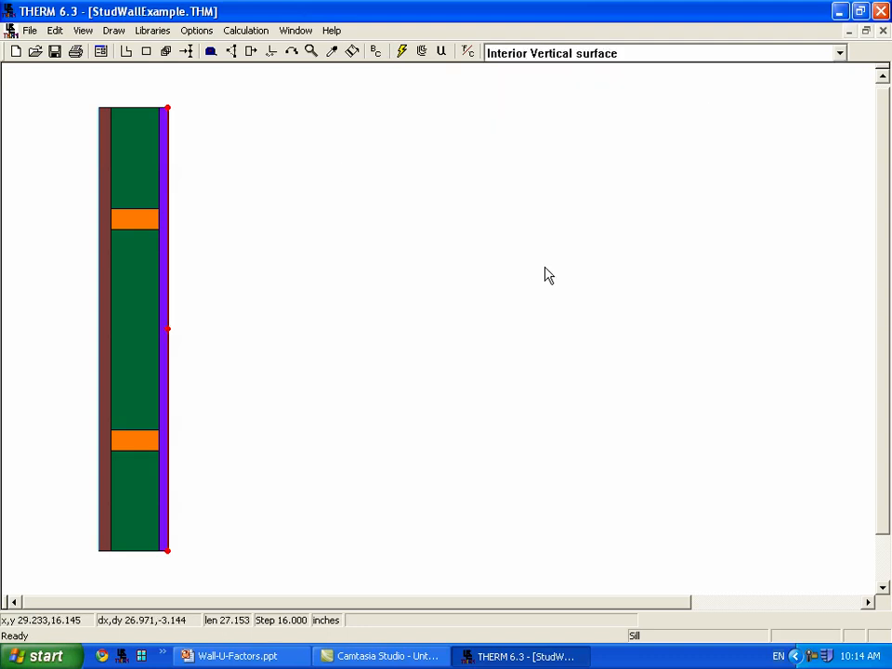
{"action": "left_click", "coordinate": [297, 321]}
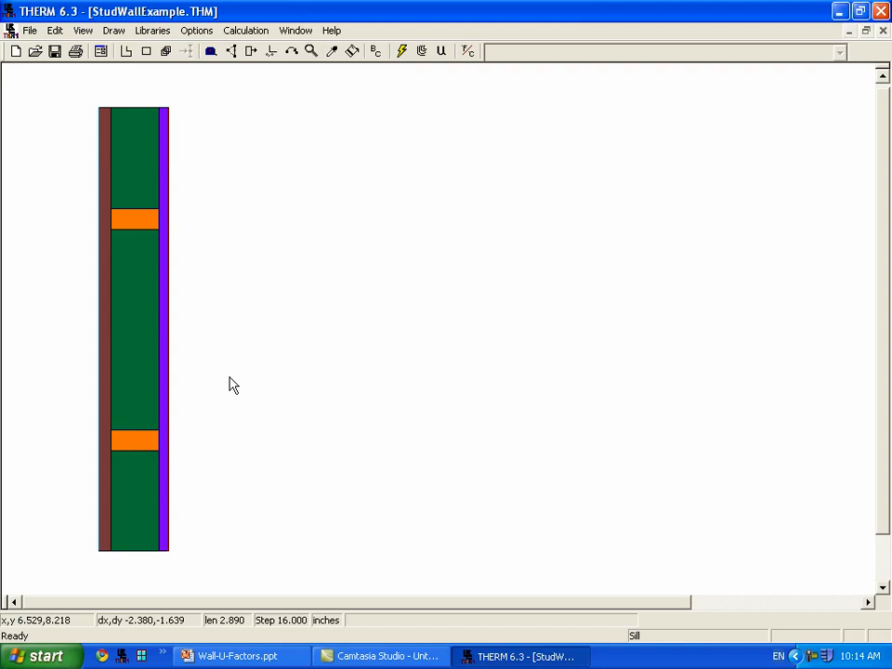
- Set the U-factor surface of the upper interior boundary segment to Wall
{"action": "double_click", "coordinate": [172, 261]}
{"action": "left_click", "coordinate": [394, 269]}
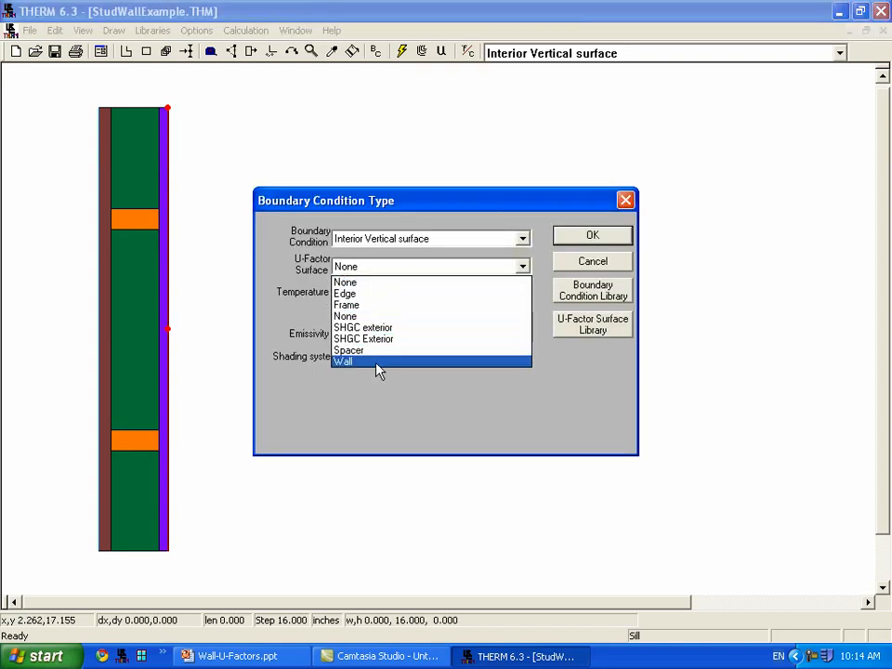
{"action": "left_click", "coordinate": [377, 362]}
{"action": "left_click", "coordinate": [591, 234]}
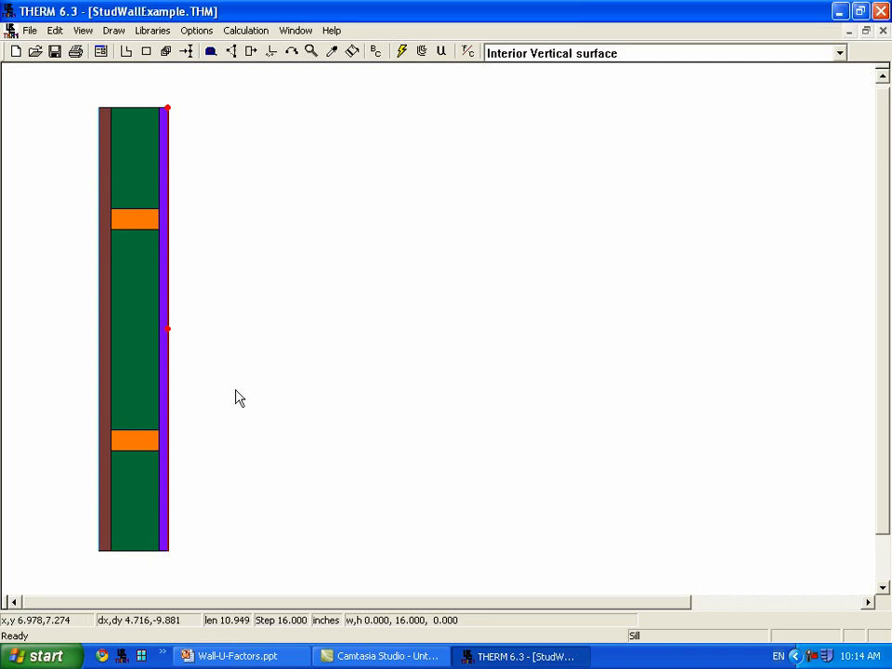
- Check the boundary condition and U-factor surface assigned to the lower interior segment, leaving its settings as they are
{"action": "double_click", "coordinate": [173, 427]}
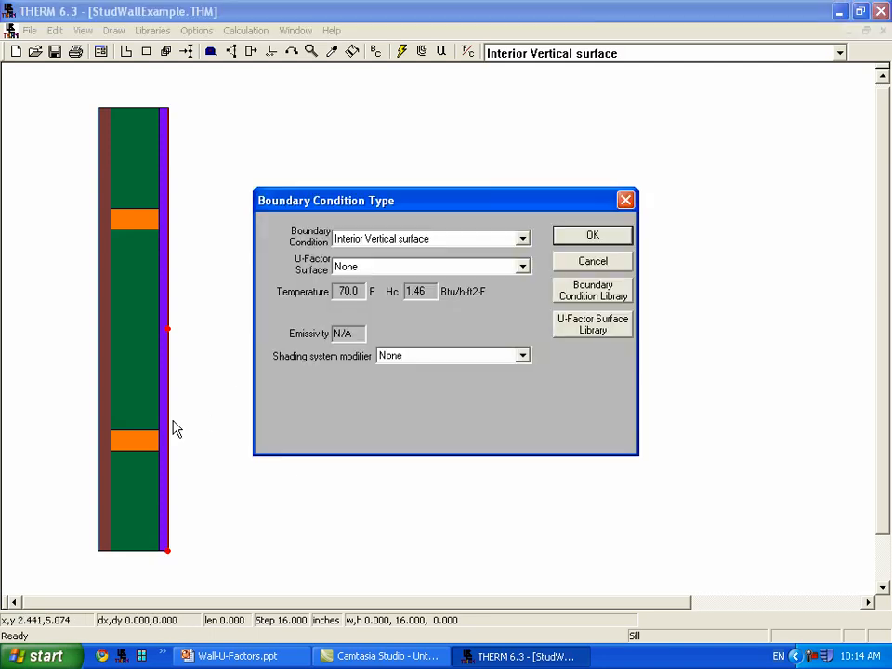
{"action": "left_click", "coordinate": [589, 238]}
{"action": "left_click", "coordinate": [460, 279]}
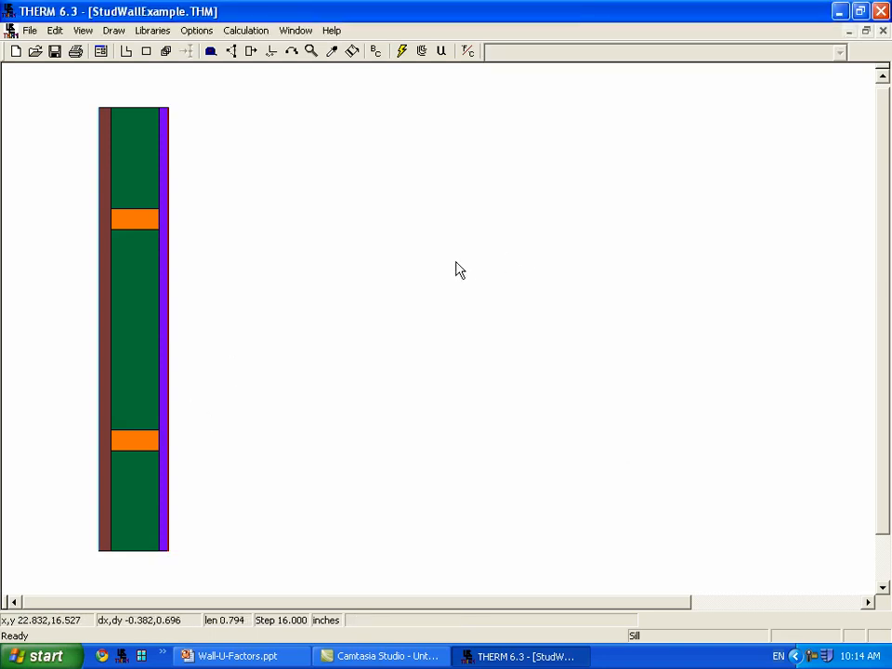
- Run the thermal calculation, display the U-factor results, and copy the Wall U-factor
{"action": "left_click", "coordinate": [402, 53]}
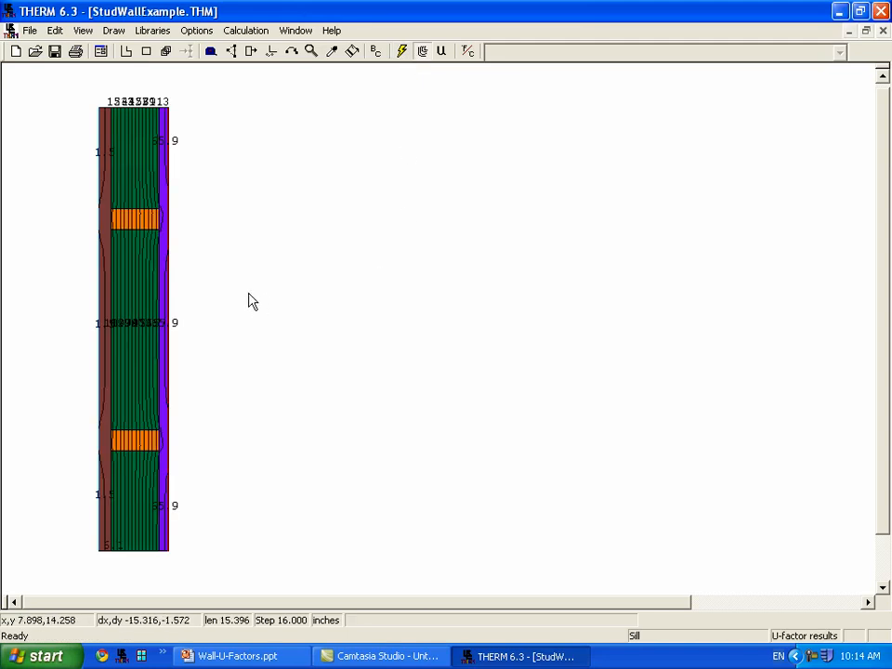
{"action": "left_click", "coordinate": [441, 51]}
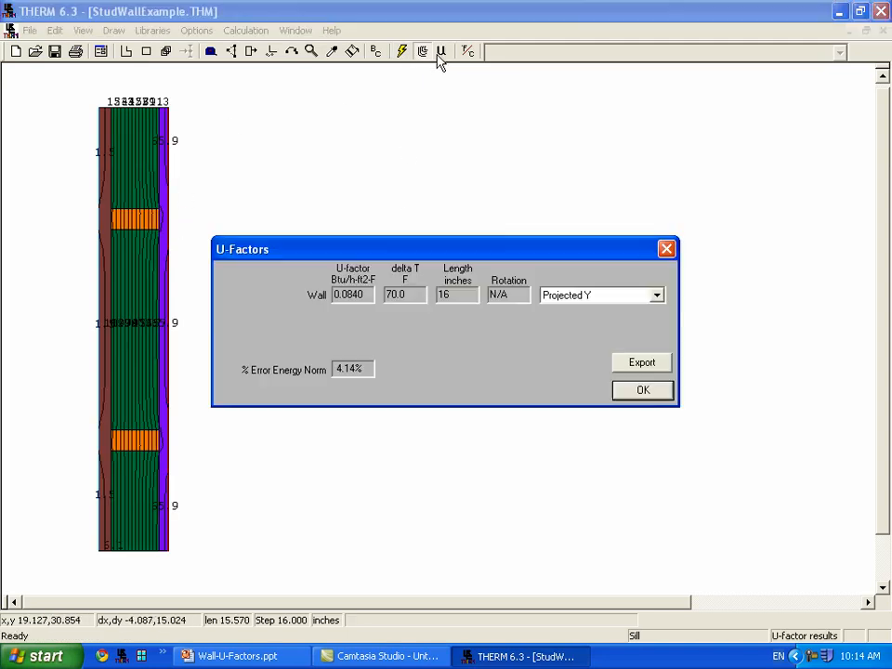
{"action": "double_click", "coordinate": [358, 294]}
{"action": "key", "text": "ctrl+c"}
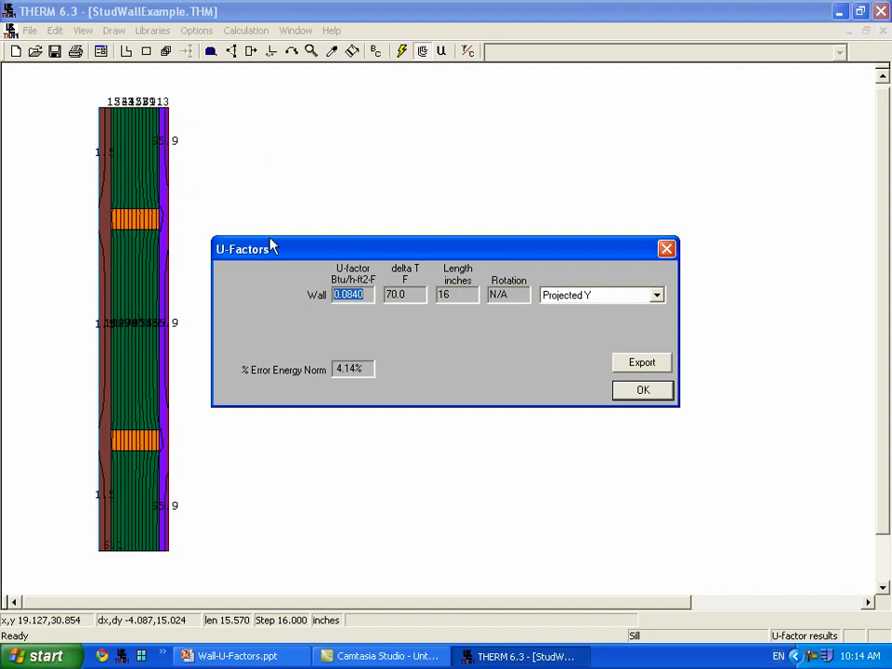
- Switch to PowerPoint and paste the copied U-factor into row B of the table on slide 6
{"action": "key", "text": "alt+Tab"}
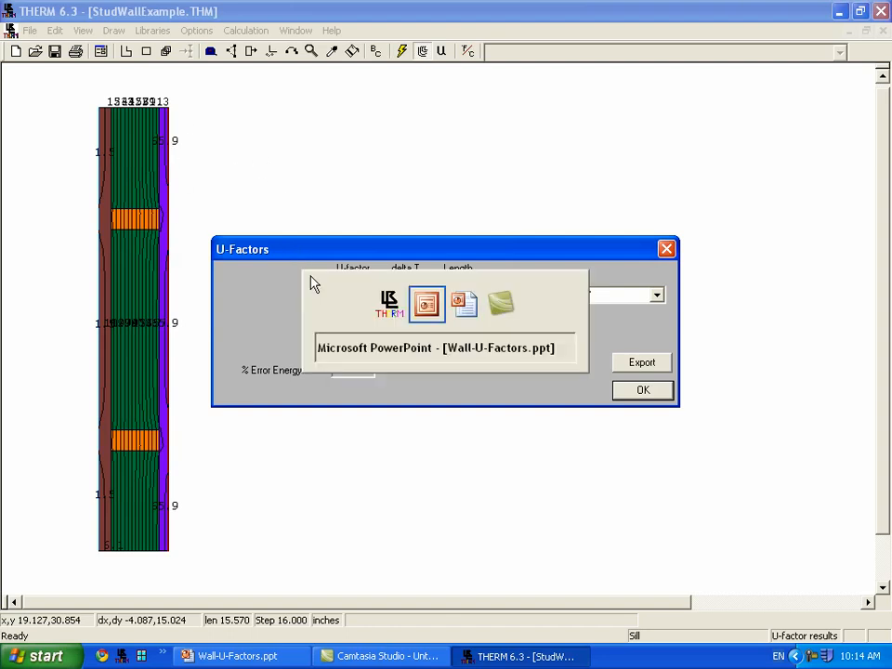
{"action": "left_click", "coordinate": [69, 522]}
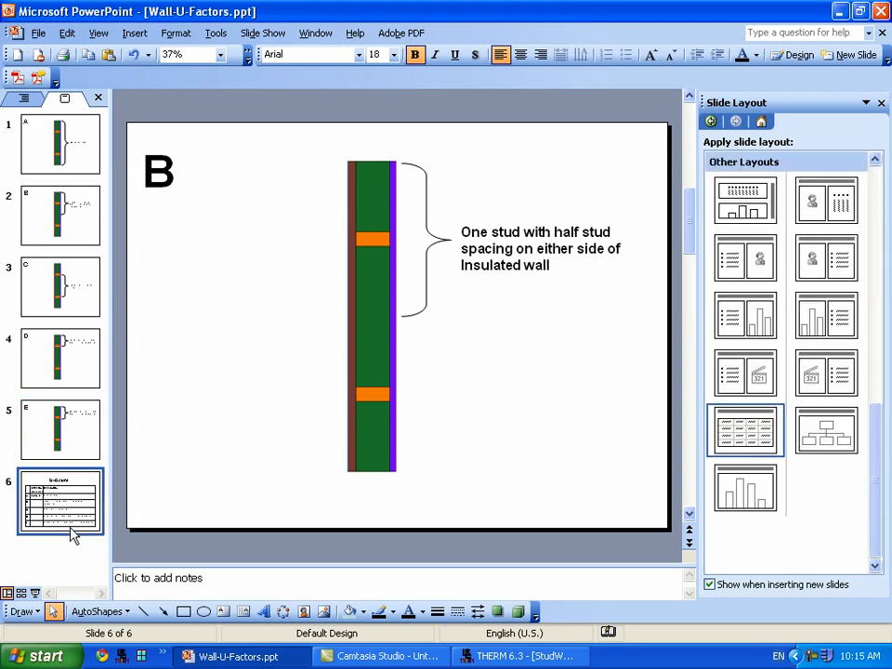
{"action": "left_click", "coordinate": [238, 351]}
{"action": "key", "text": "ctrl+v"}
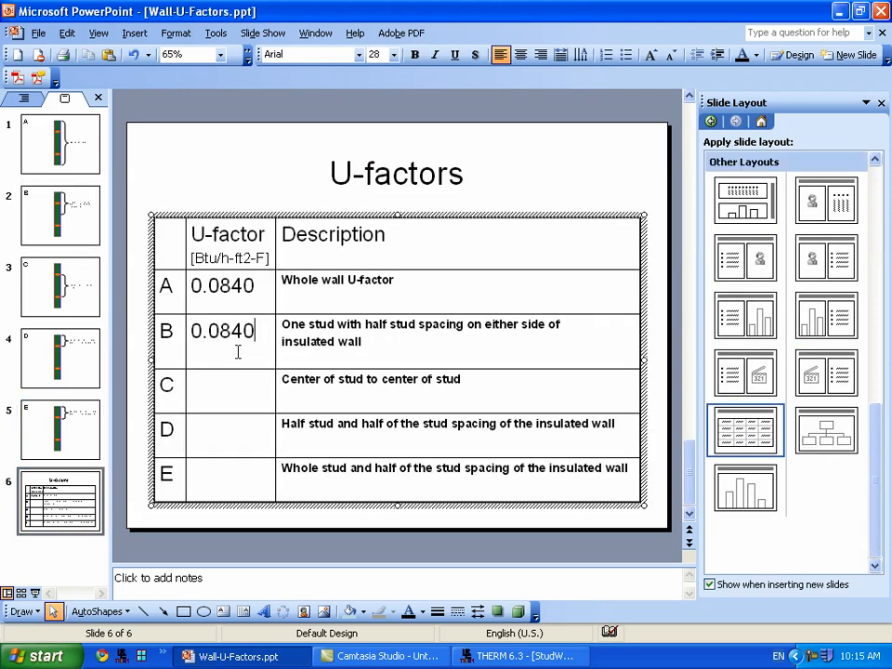
- View the case C diagram on slide 3, switch back to THERM, and hide the calculation results on the wall
{"action": "left_click", "coordinate": [56, 279]}
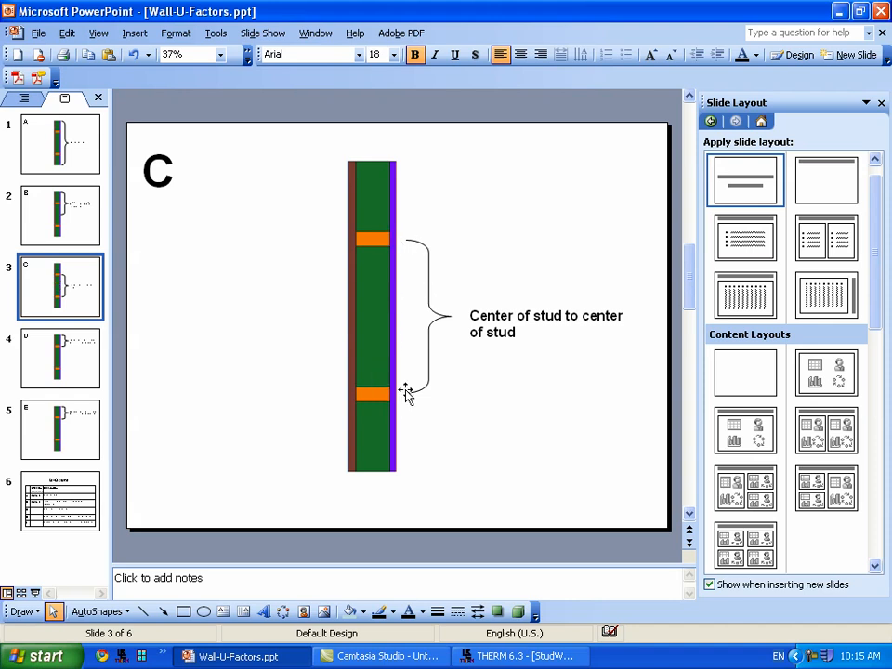
{"action": "key", "text": "alt+Tab"}
{"action": "left_click", "coordinate": [648, 390]}
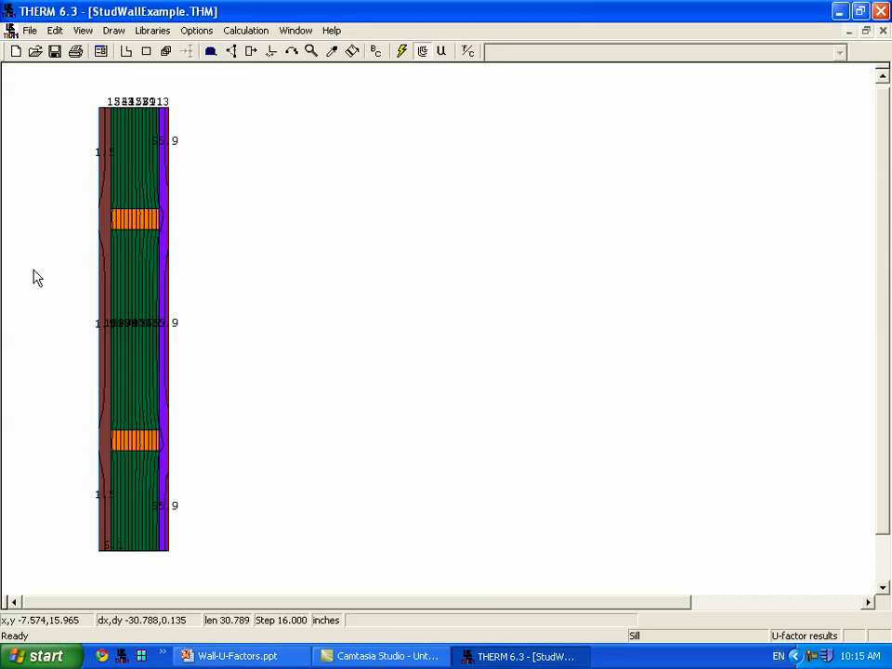
{"action": "right_click", "coordinate": [136, 302]}
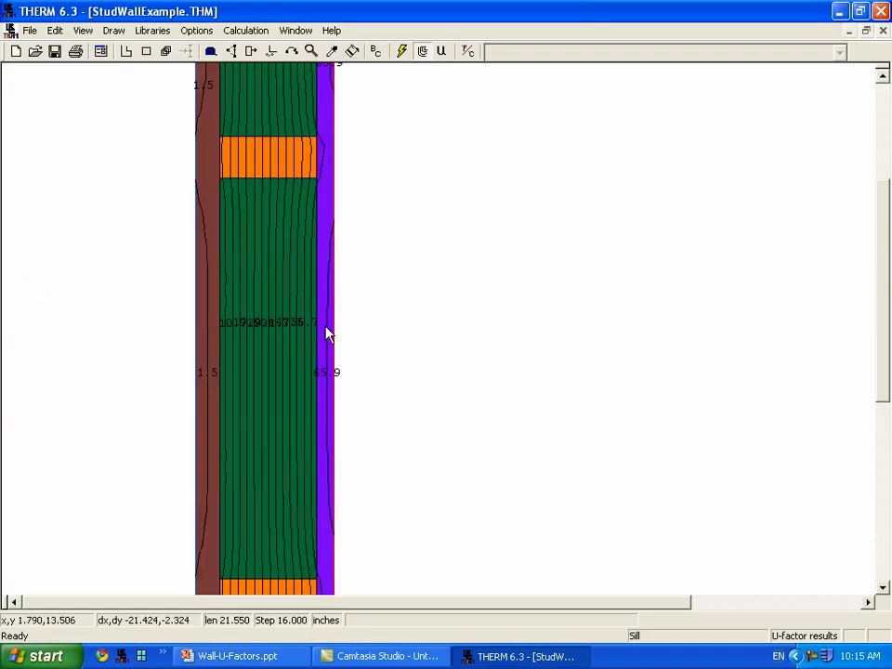
{"action": "left_click", "coordinate": [421, 52]}
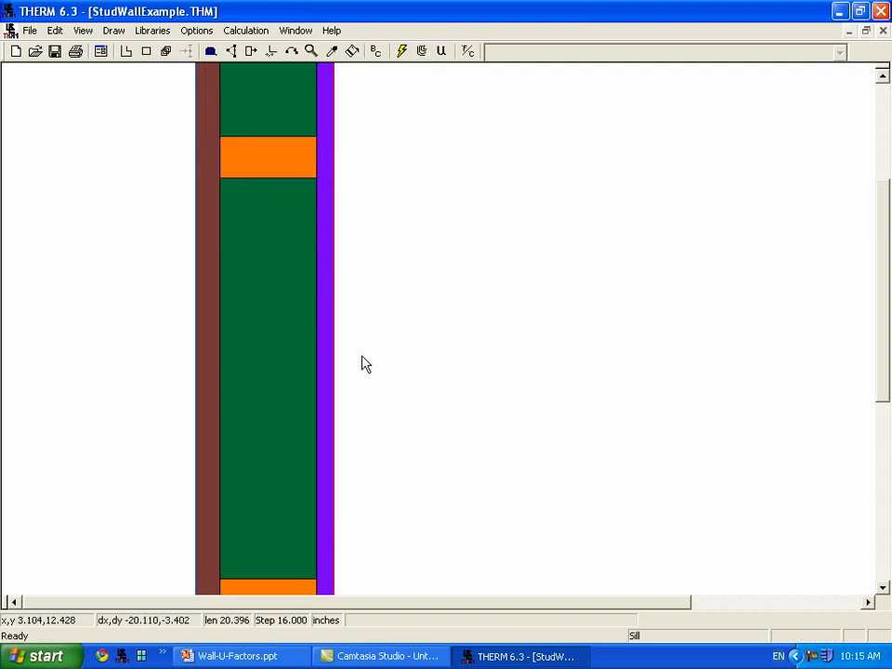
- Insert a vertex on the drywall's interior edge, 0.75 inches above and 0.625 inches across from the upper stud's lower drywall-side corner
{"action": "scroll", "coordinate": [362, 362], "scroll_direction": "down", "scroll_amount": 3}
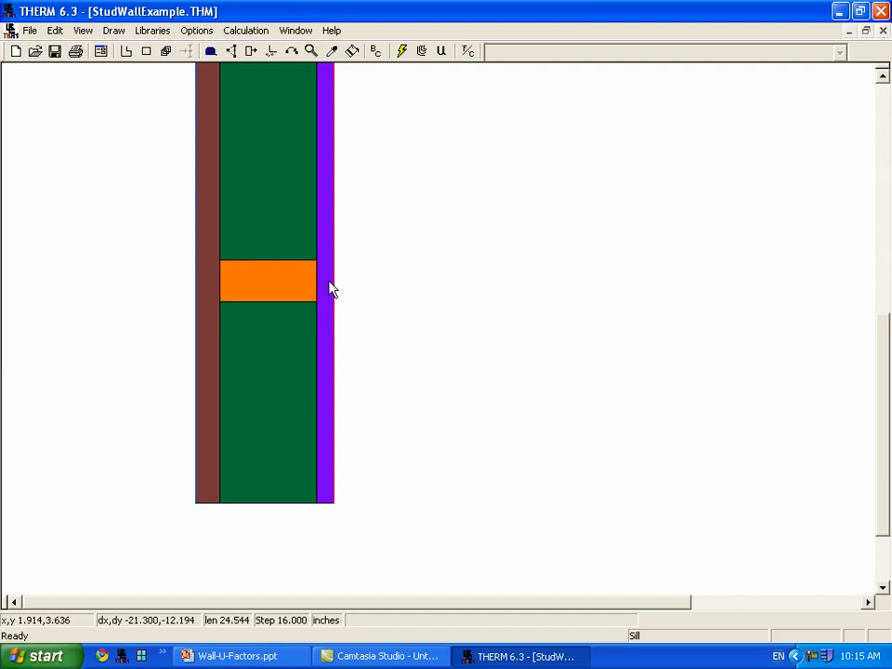
{"action": "scroll", "coordinate": [329, 289], "scroll_direction": "up", "scroll_amount": 3}
{"action": "left_click", "coordinate": [324, 318]}
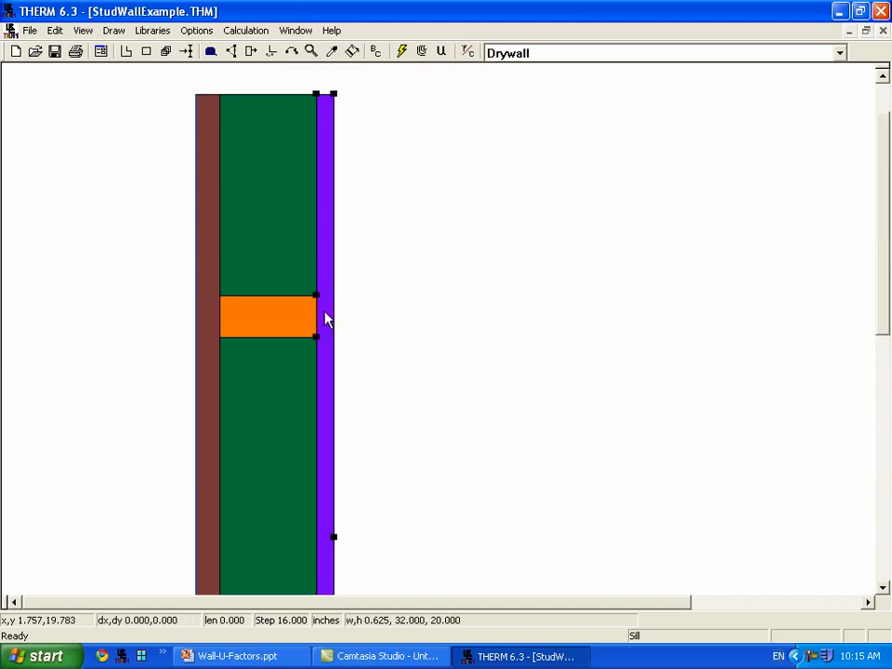
{"action": "left_click", "coordinate": [187, 52]}
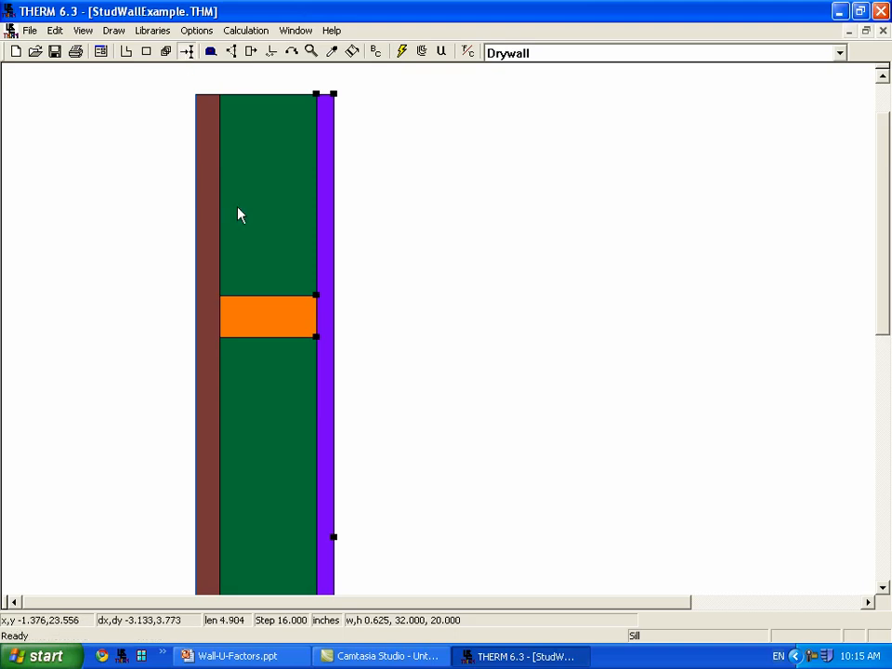
{"action": "right_click", "coordinate": [315, 337]}
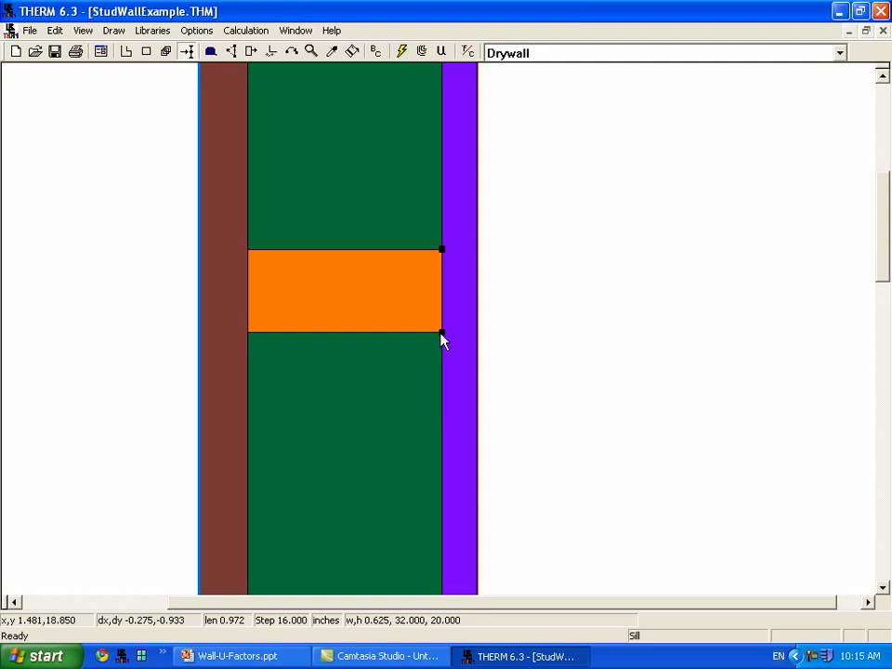
{"action": "type", "text": "0."}
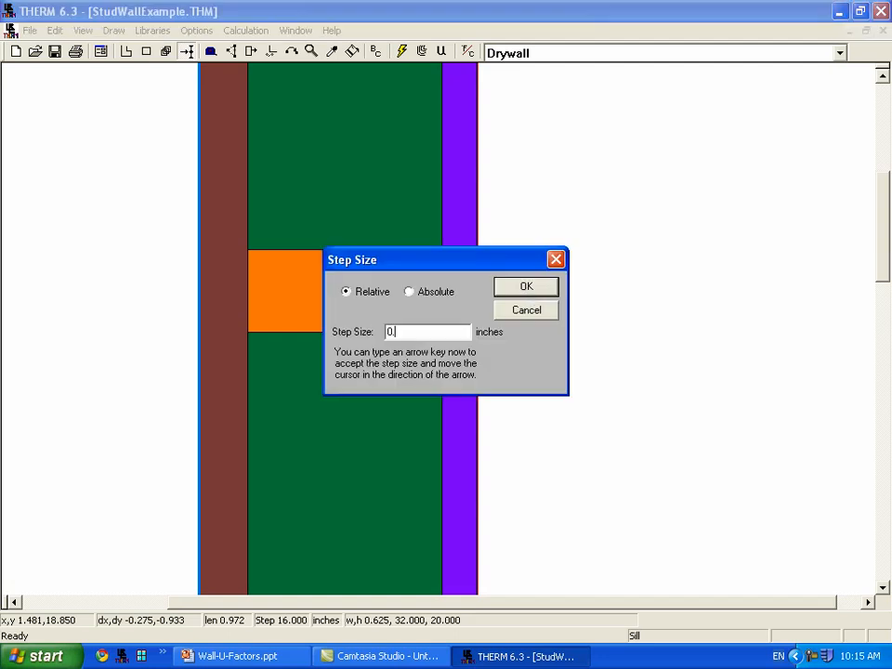
{"action": "type", "text": "75"}
{"action": "key", "text": "Up"}
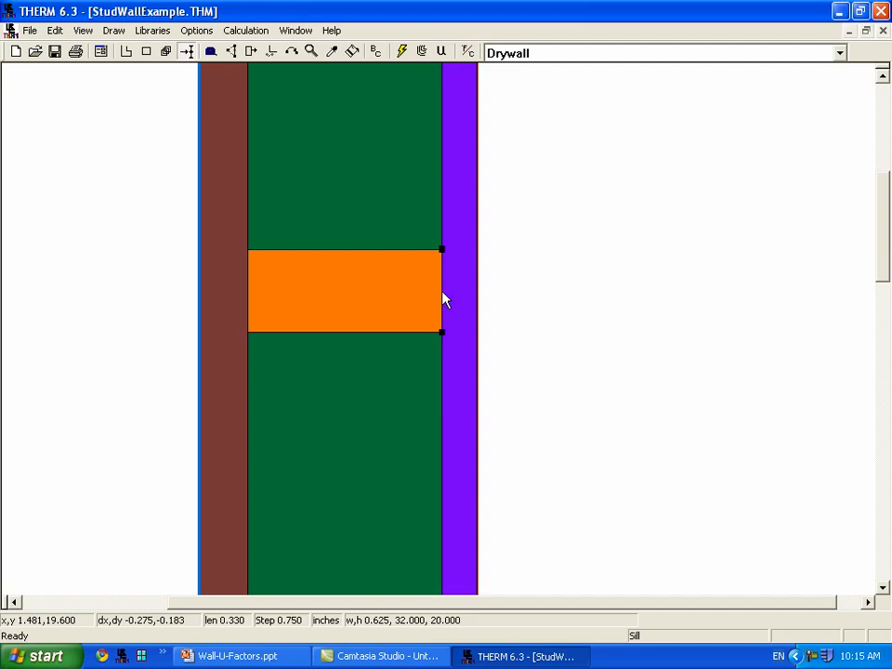
{"action": "type", "text": "0.625"}
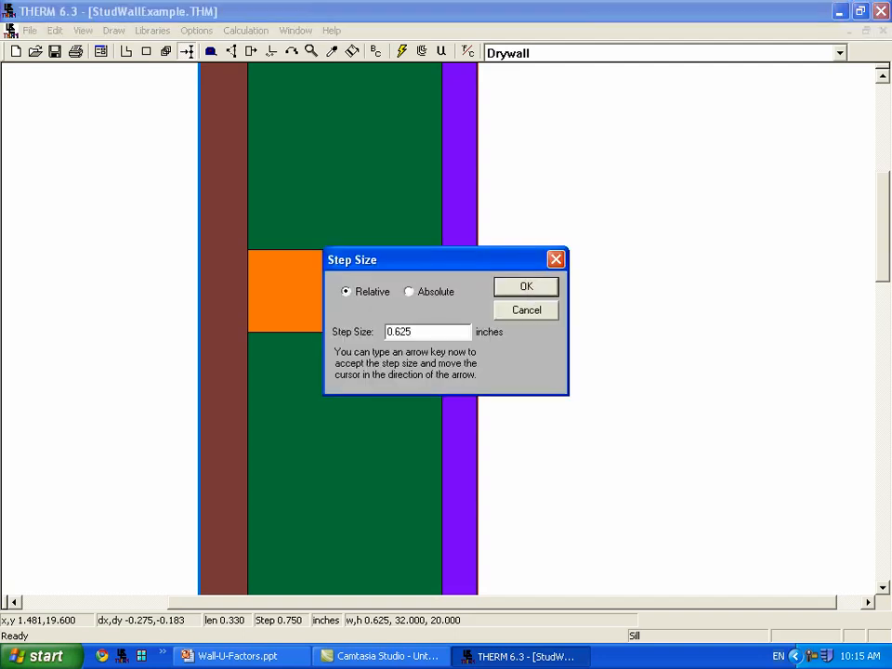
{"action": "key", "text": "Right"}
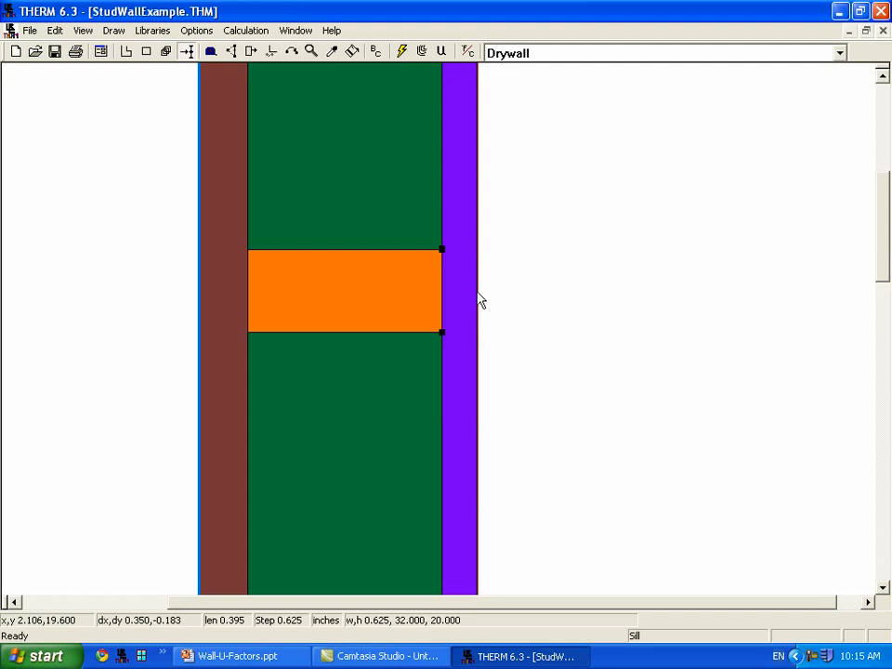
{"action": "left_click", "coordinate": [477, 292]}
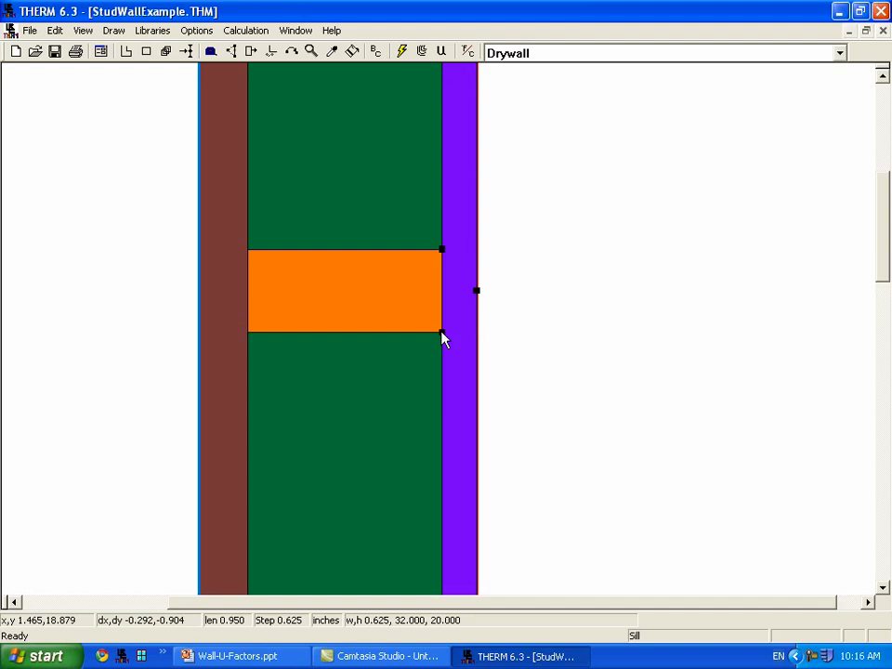
- Recheck the upper stud's vertex location by moving the cursor 0.75 inches up and 0.625 inches across from the stud's lower drywall-side corner
{"action": "type", "text": "0.75"}
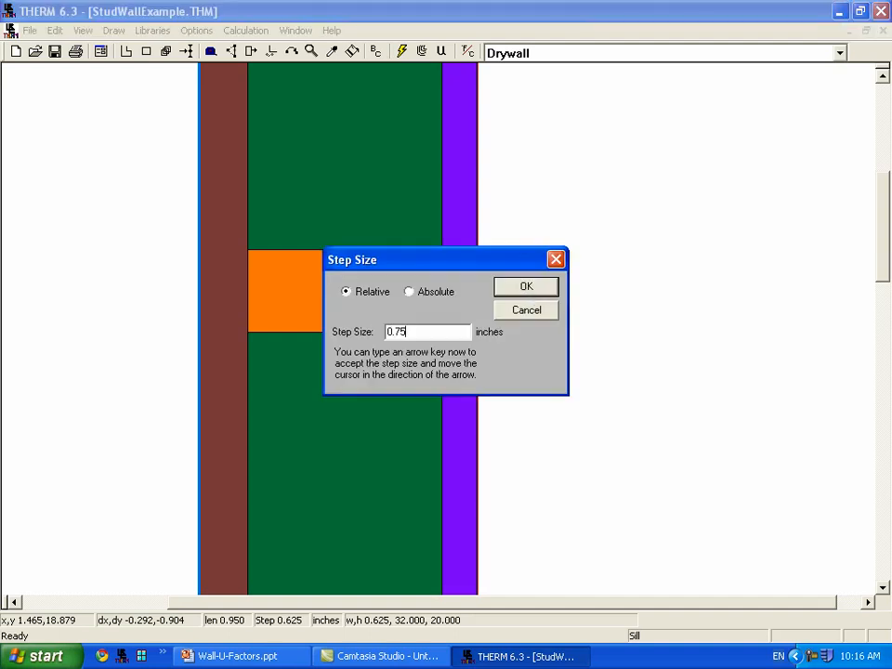
{"action": "key", "text": "Up"}
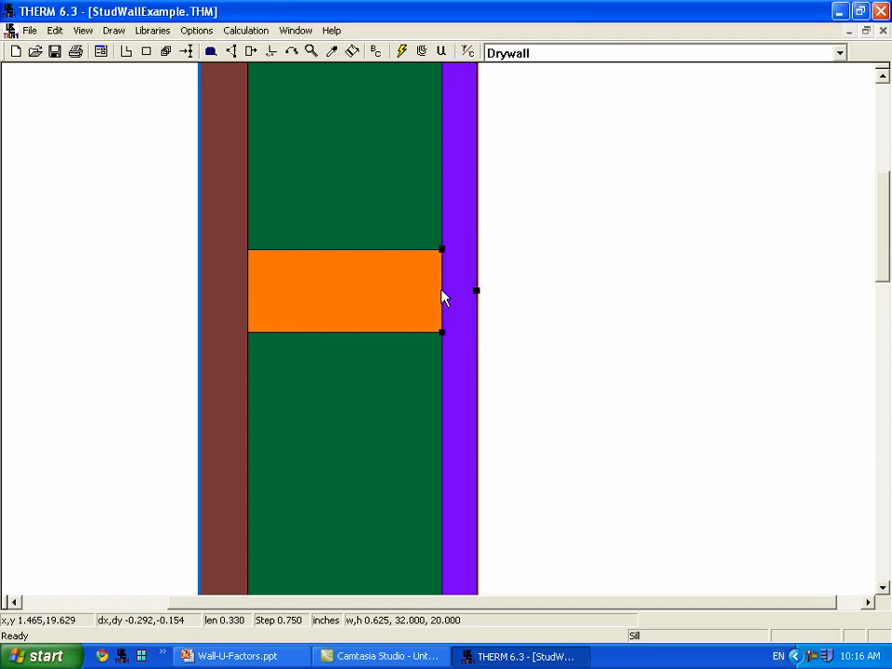
{"action": "type", "text": "0.625"}
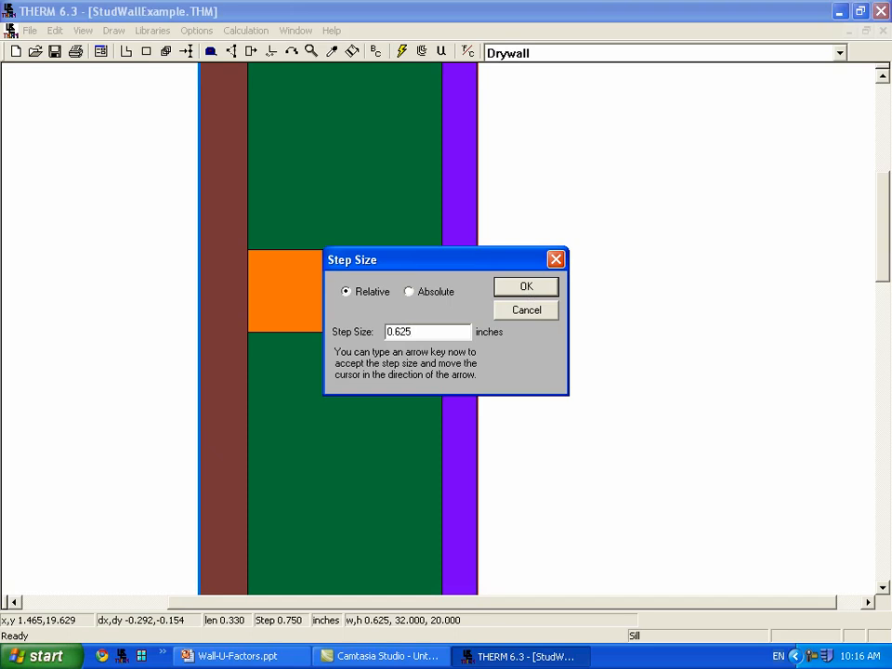
{"action": "key", "text": "Right"}
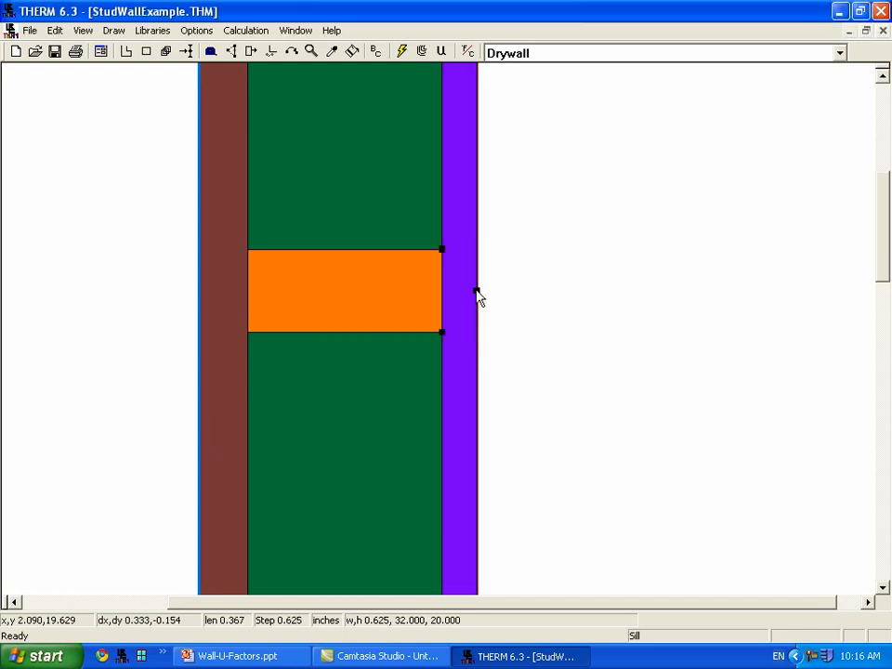
- Insert a vertex on the drywall's interior edge, 0.75 inches above and 0.625 inches across from the lower stud's lower drywall-side corner
{"action": "scroll", "coordinate": [488, 305], "scroll_direction": "down", "scroll_amount": 10}
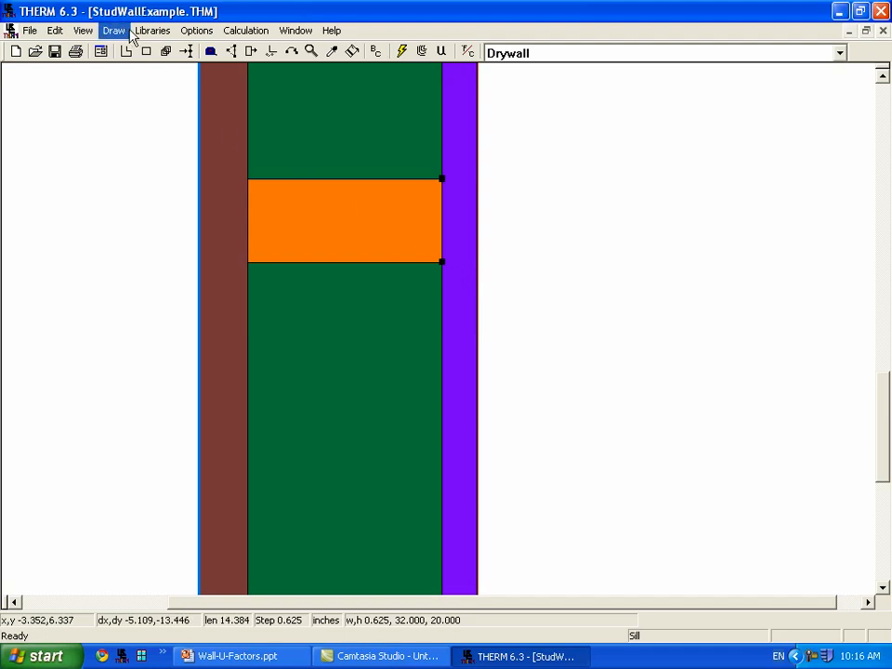
{"action": "left_click", "coordinate": [185, 53]}
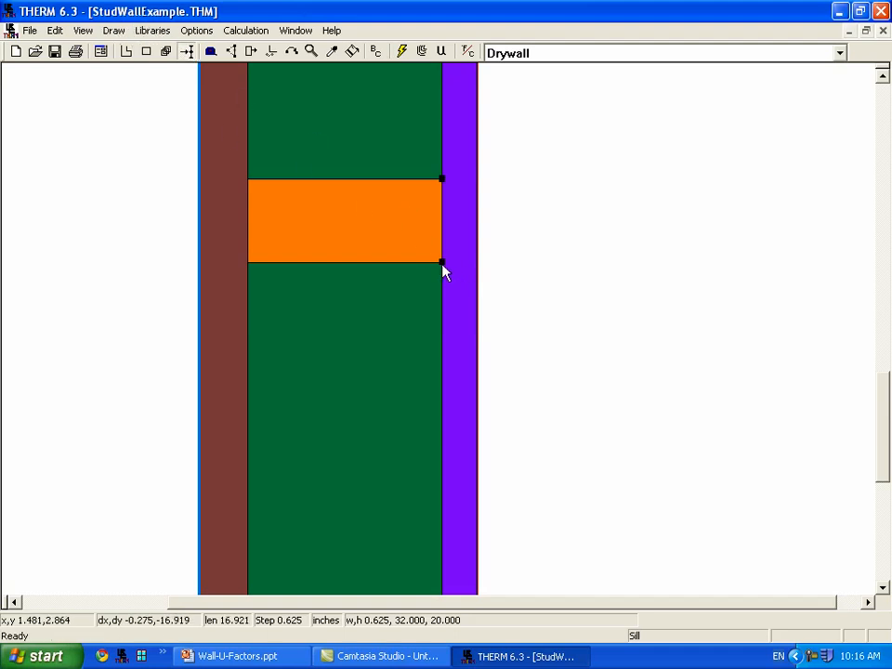
{"action": "type", "text": "0.75"}
{"action": "key", "text": "Up"}
{"action": "type", "text": "0."}
{"action": "key", "text": "Right"}
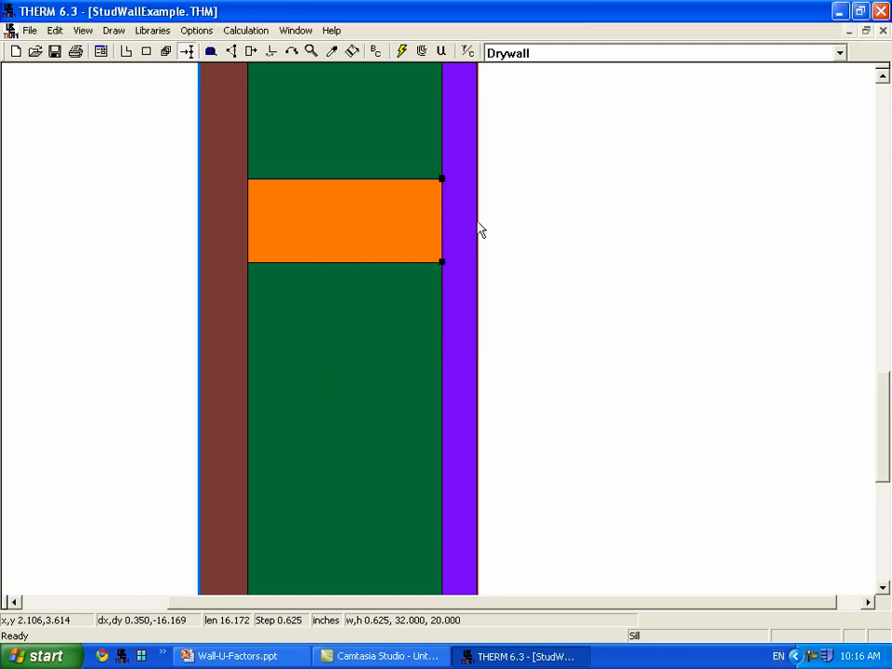
{"action": "right_click", "coordinate": [547, 265], "text": "shift"}
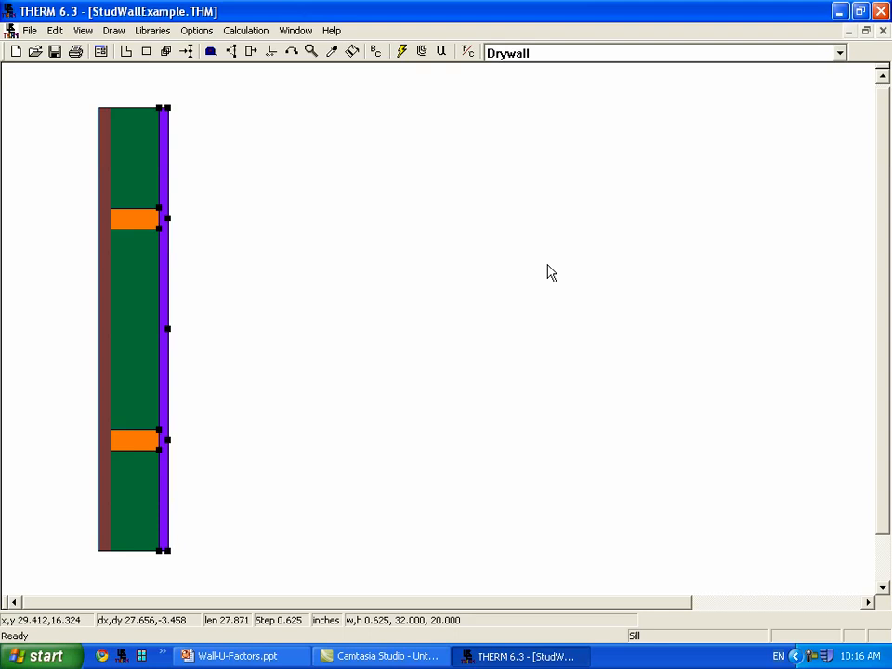
- Regenerate the wall's boundary conditions and check the individual segments along the drywall's interior edge
{"action": "left_click", "coordinate": [376, 51]}
{"action": "left_click", "coordinate": [406, 381]}
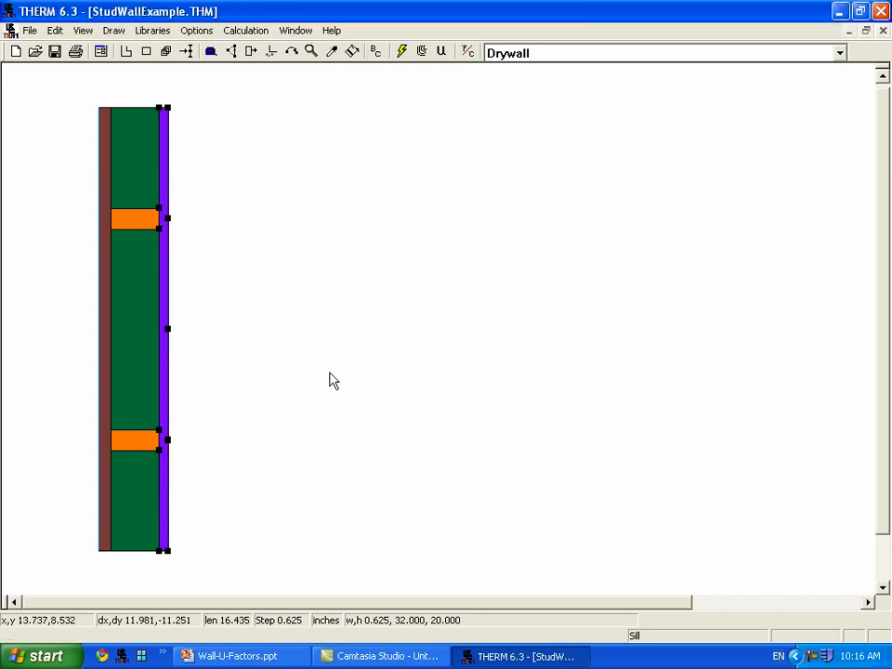
{"action": "left_click", "coordinate": [168, 485]}
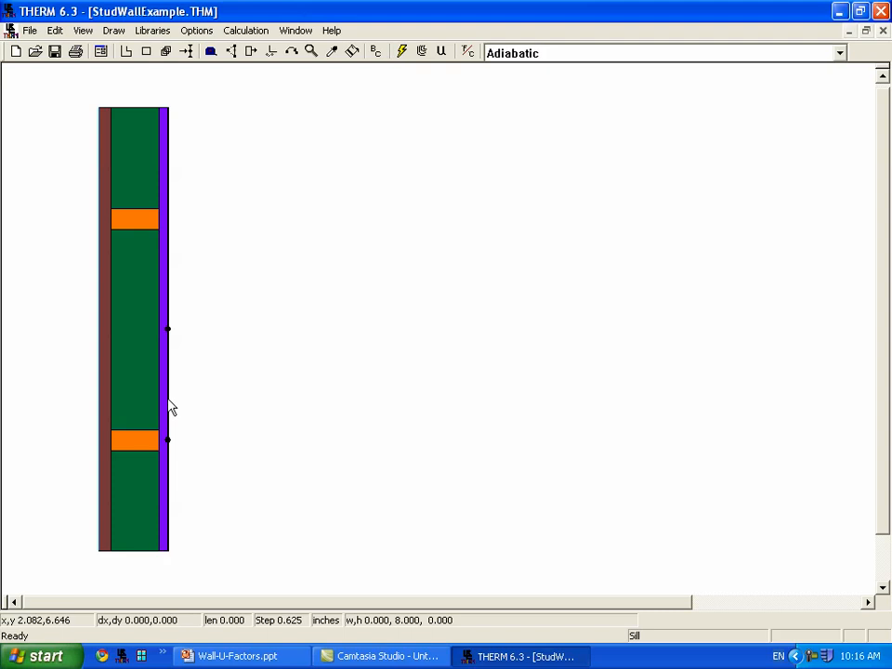
{"action": "left_click", "coordinate": [178, 302]}
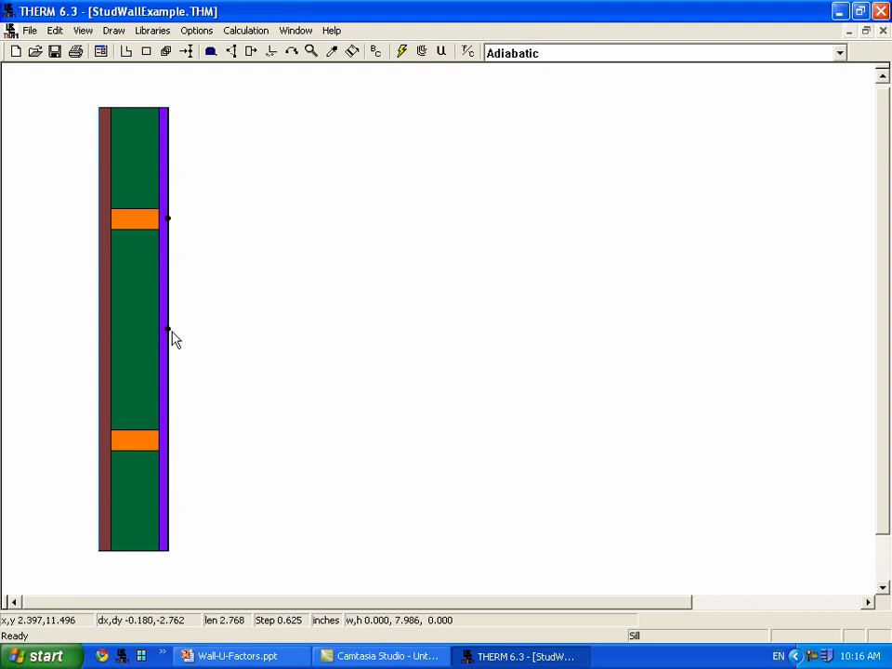
{"action": "left_click", "coordinate": [170, 173]}
{"action": "left_click", "coordinate": [170, 294]}
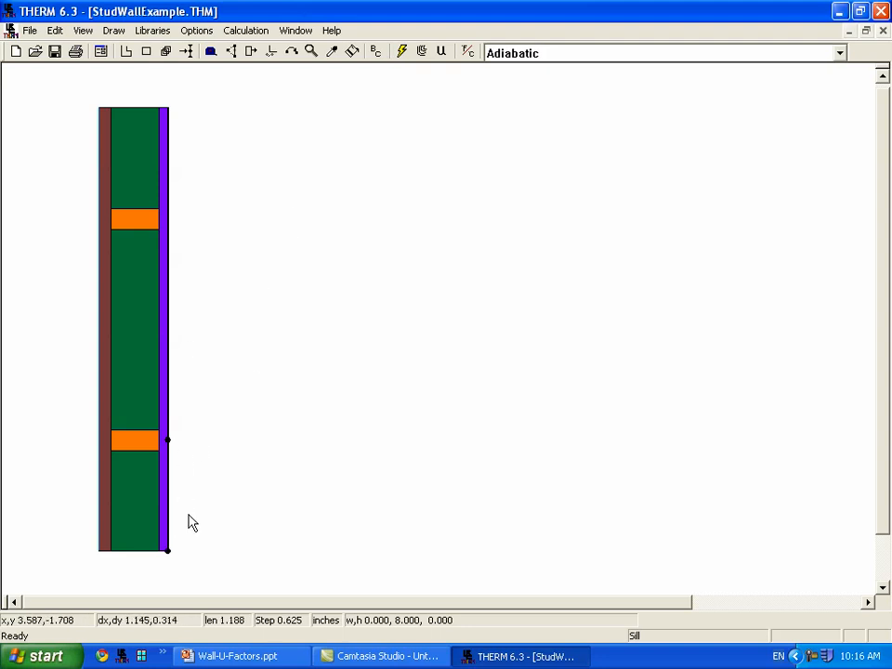
- Compare selecting the range of interior boundary segments from bottom to top with selecting it from top to bottom
{"action": "left_click", "coordinate": [172, 167]}
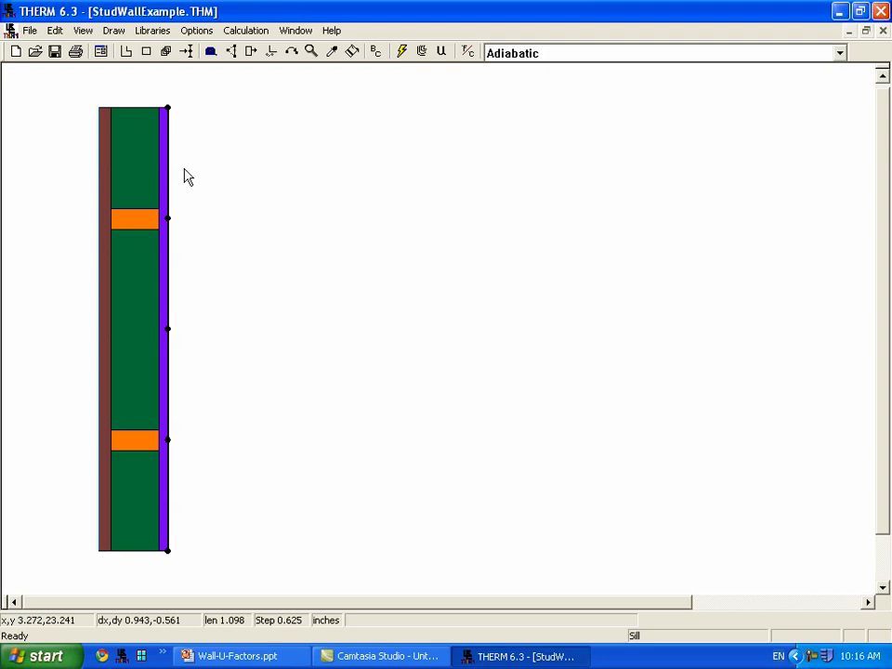
{"action": "left_click", "coordinate": [183, 502]}
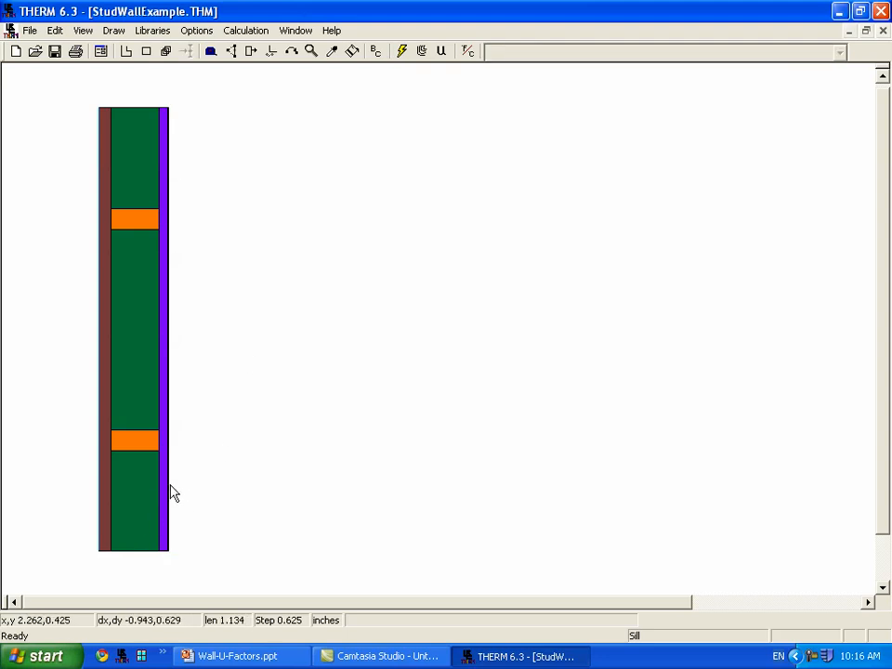
{"action": "left_click", "coordinate": [177, 165]}
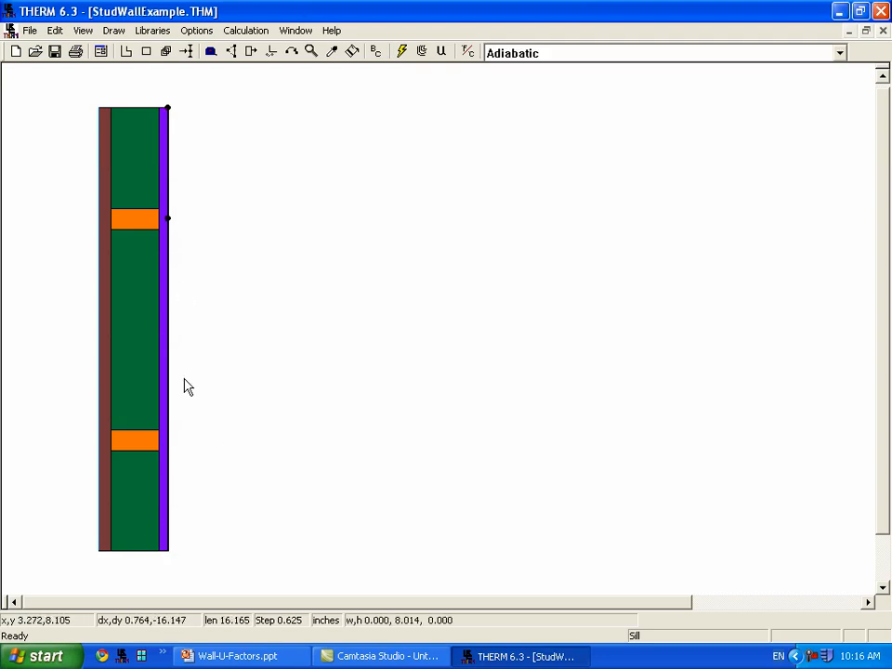
{"action": "left_click", "coordinate": [171, 515], "text": "shift"}
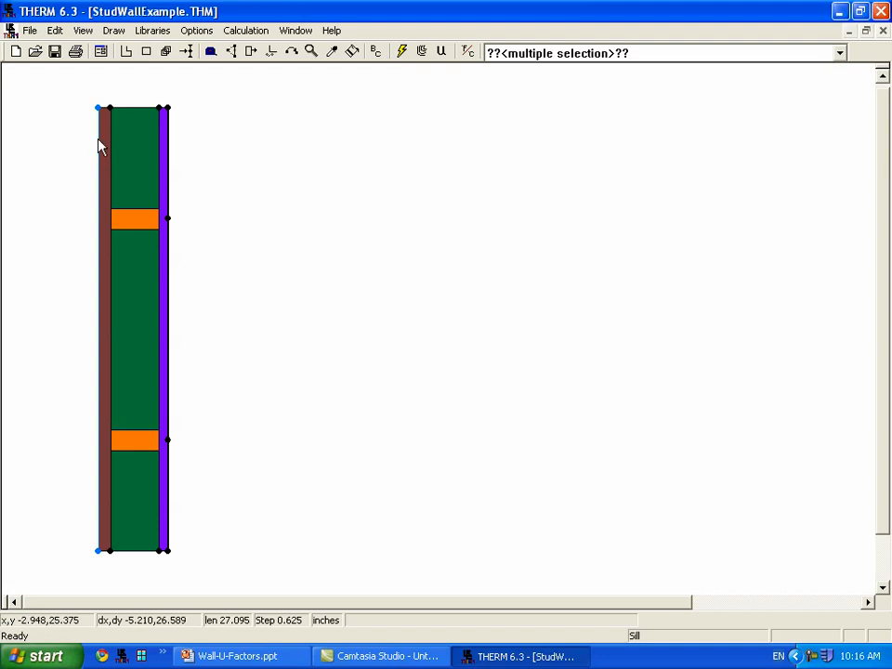
{"action": "left_click", "coordinate": [206, 156]}
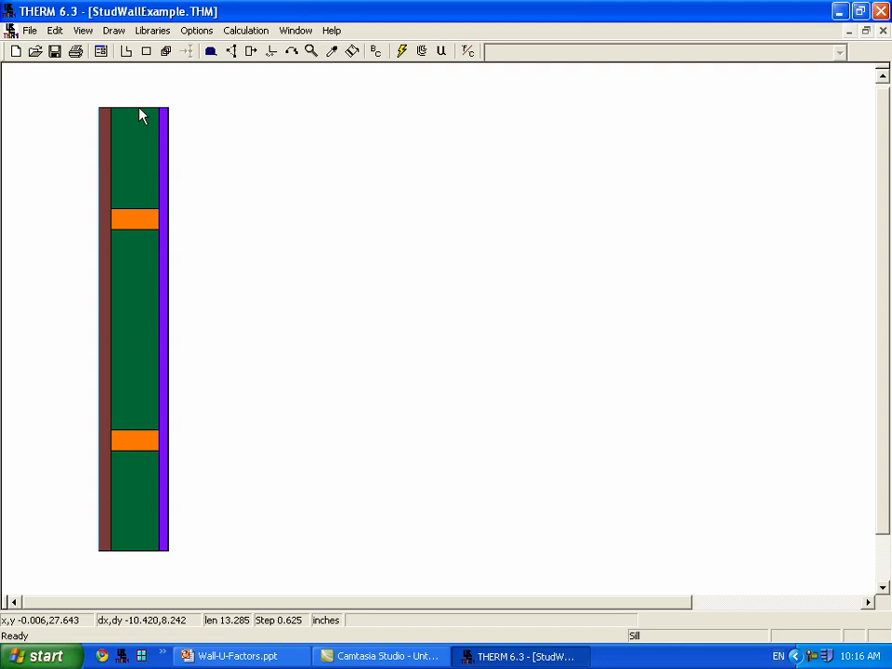
{"action": "left_click", "coordinate": [169, 197]}
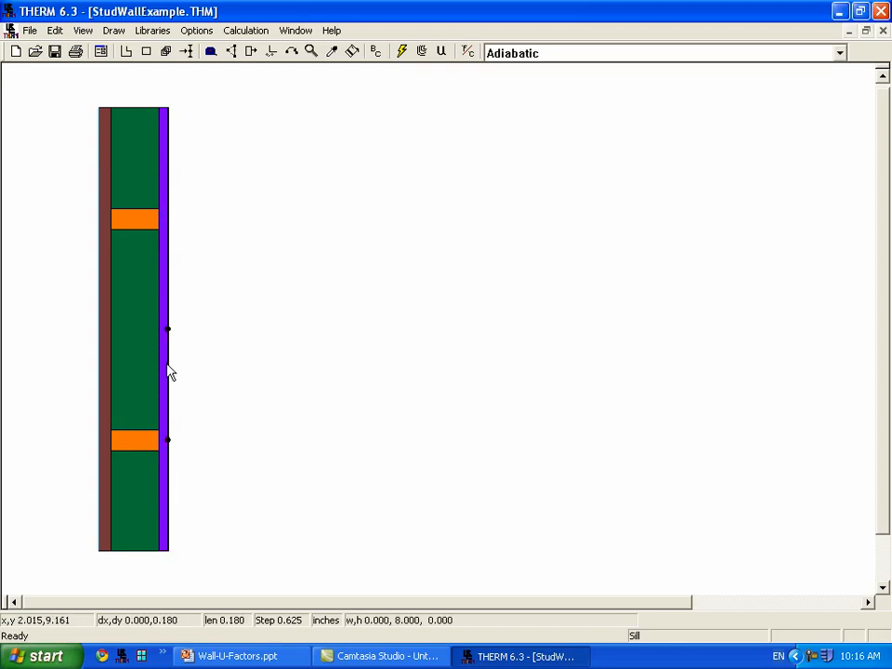
{"action": "left_click", "coordinate": [169, 513]}
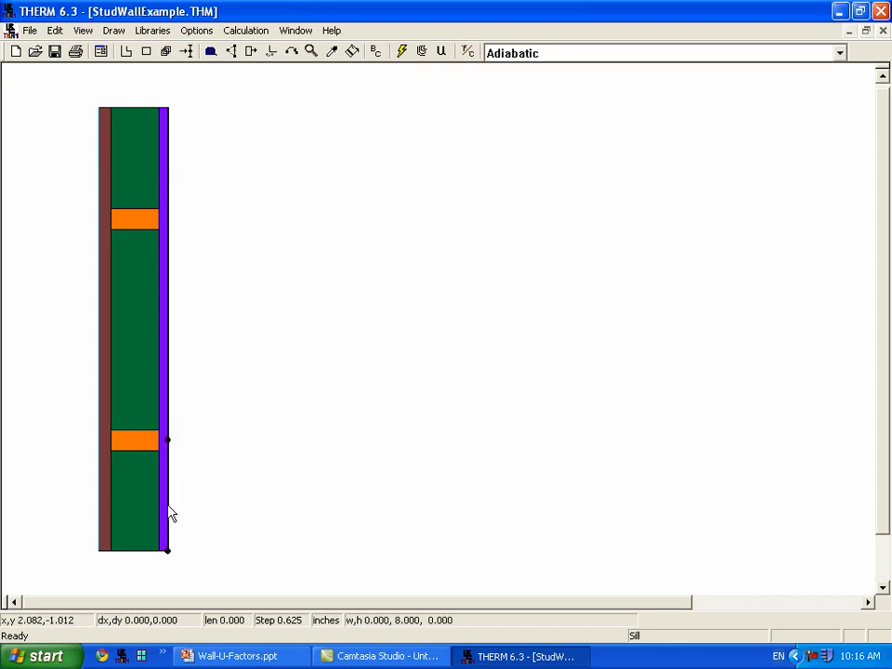
{"action": "left_click", "coordinate": [172, 163]}
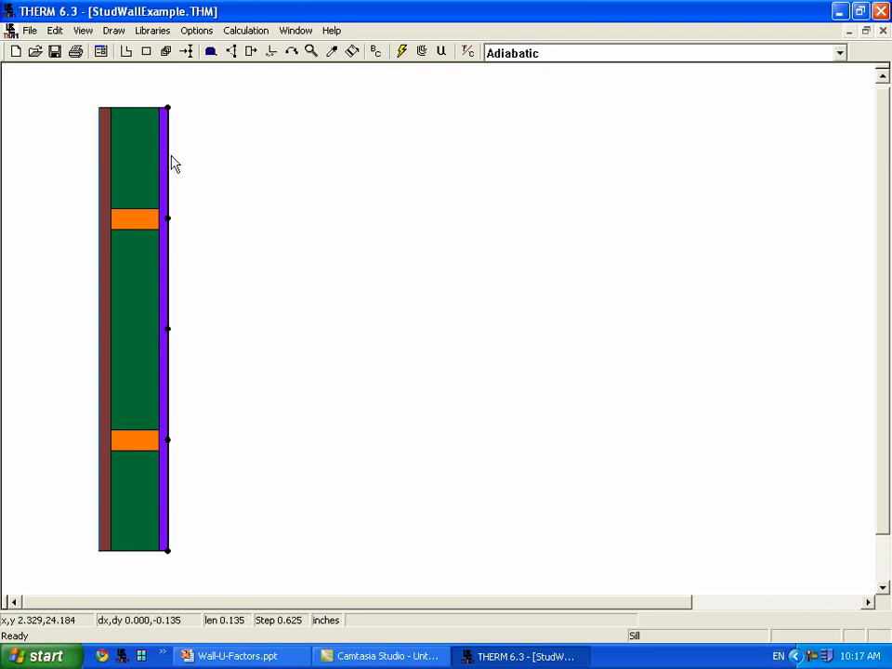
{"action": "left_click", "coordinate": [196, 174]}
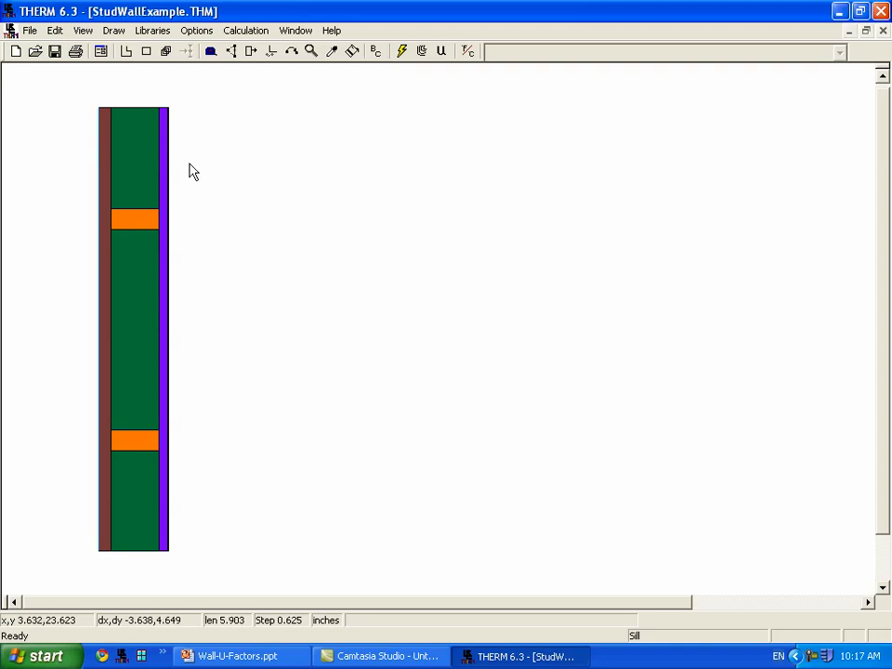
{"action": "left_click", "coordinate": [170, 165]}
{"action": "left_click", "coordinate": [167, 508], "text": "shift"}
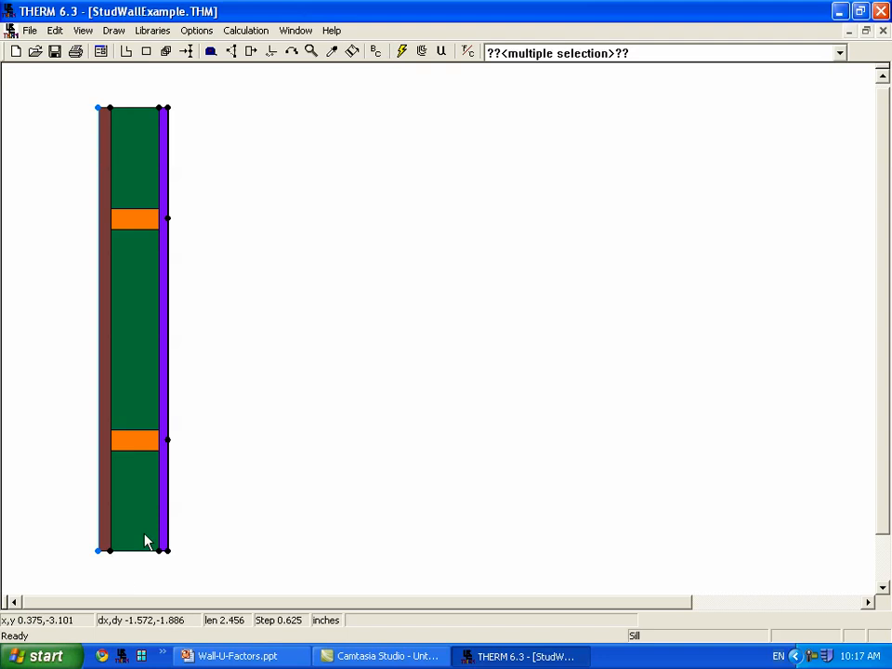
{"action": "left_click", "coordinate": [228, 261]}
- Assign the Interior Vertical surface boundary condition to all segments along the drywall's interior edge
{"action": "left_click", "coordinate": [168, 510]}
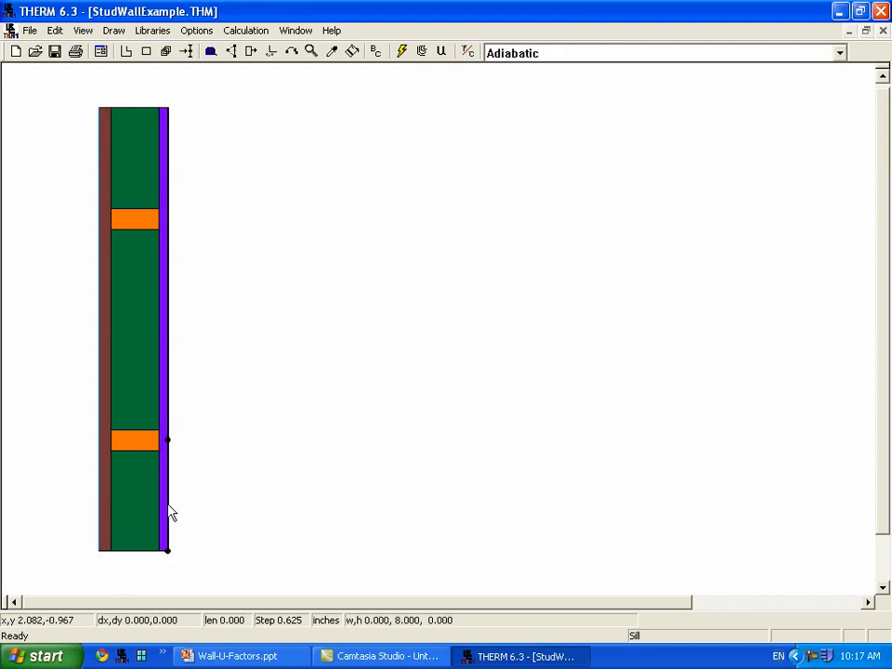
{"action": "left_click", "coordinate": [170, 159], "text": "shift"}
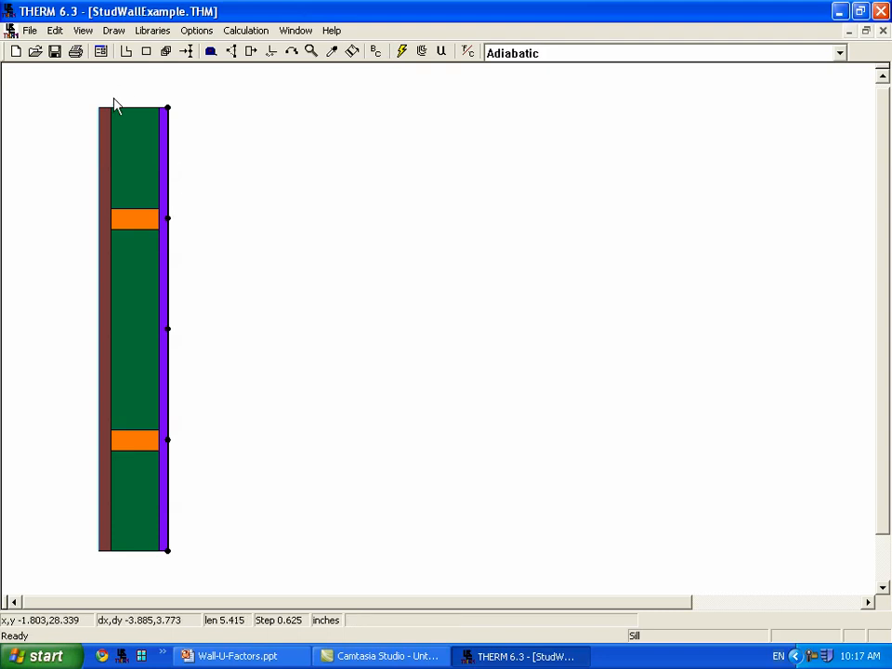
{"action": "left_click", "coordinate": [785, 53]}
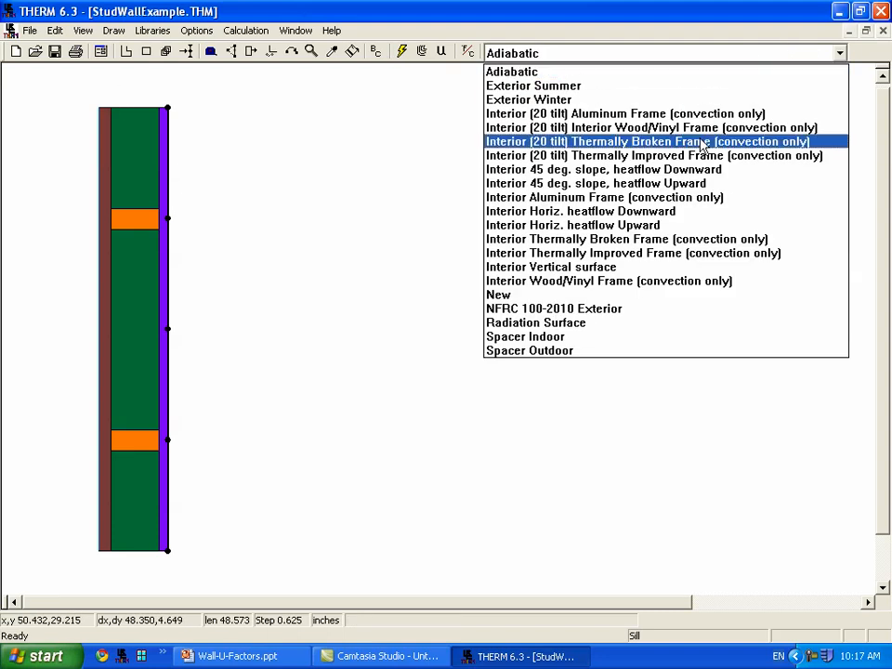
{"action": "left_click", "coordinate": [656, 270]}
{"action": "left_click", "coordinate": [371, 299]}
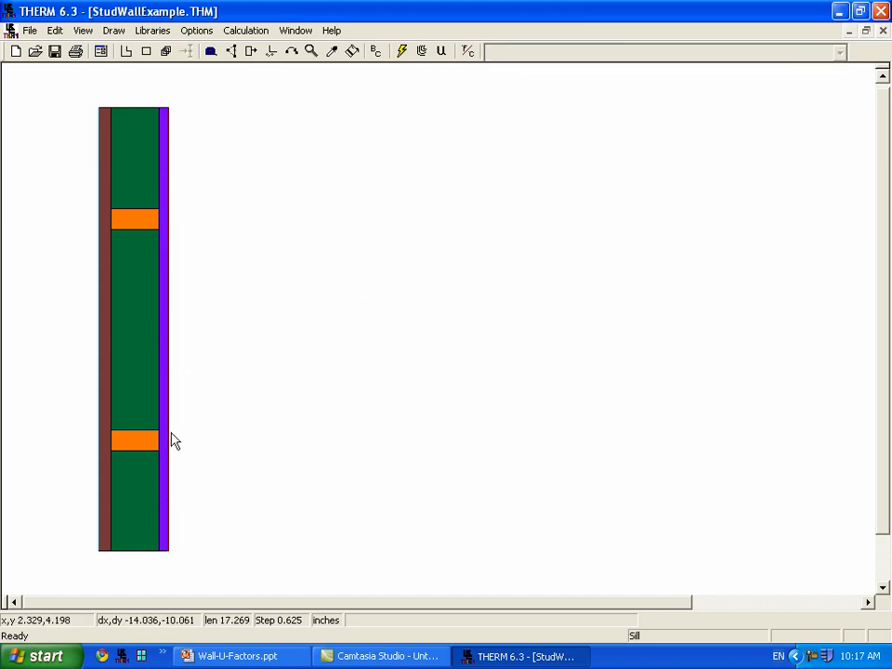
- Review the case C diagram in PowerPoint, switch back to THERM, and check the interior segment just below the upper stud's center
{"action": "key", "text": "alt+Tab"}
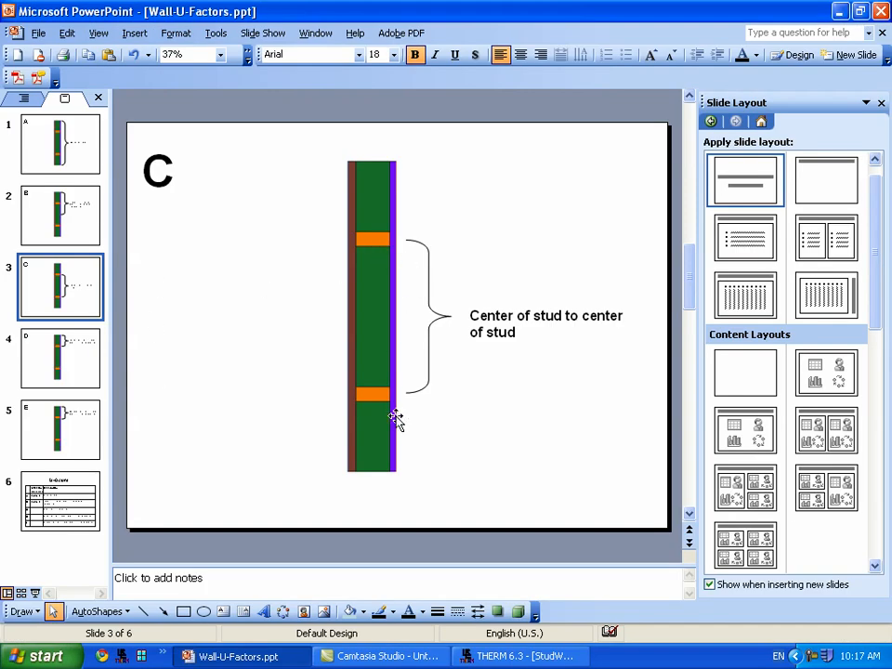
{"action": "key", "text": "alt+Tab"}
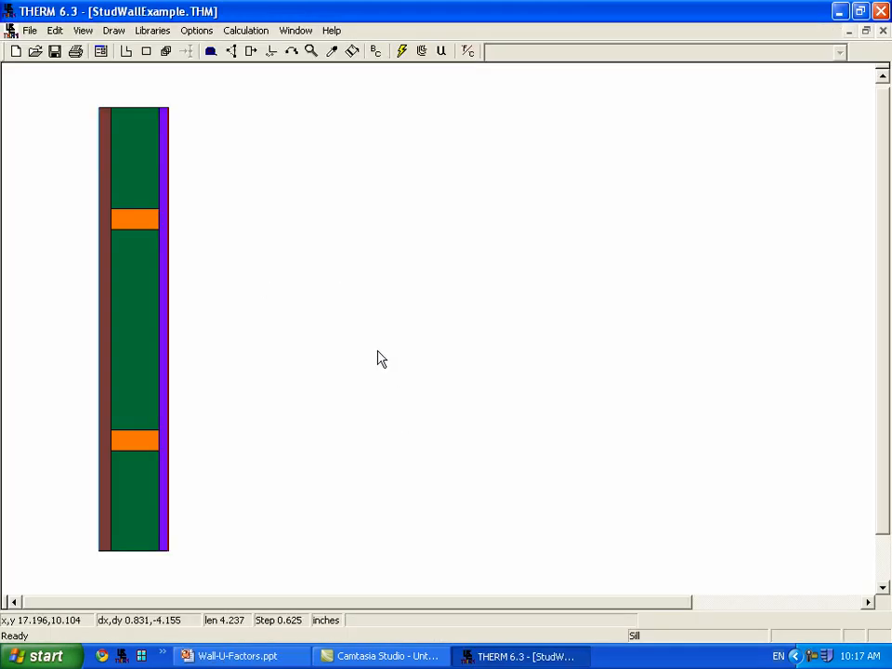
{"action": "left_click", "coordinate": [168, 246]}
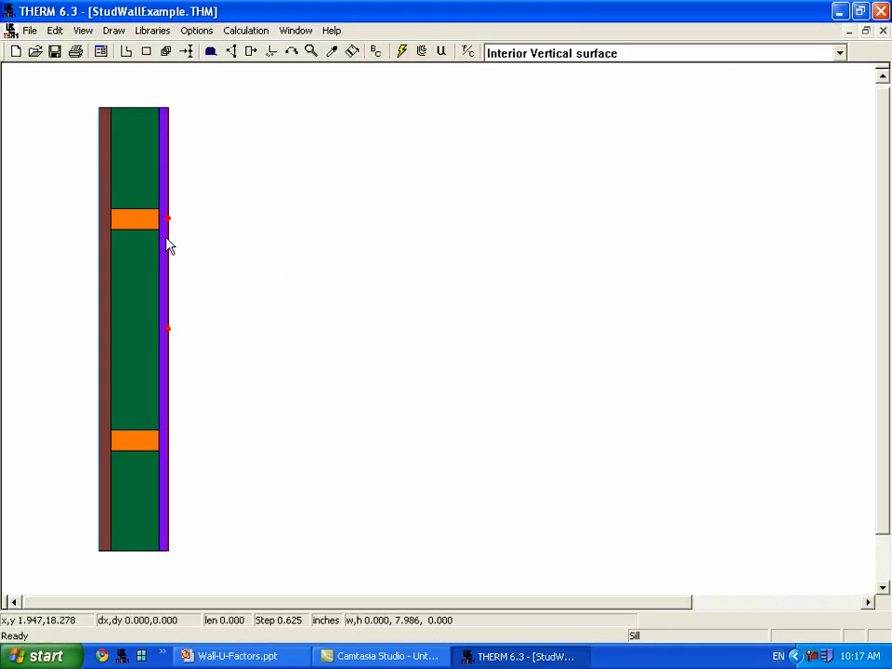
- Set the U-factor surface to Wall for the two interior segments between the two stud centers
{"action": "left_click", "coordinate": [176, 394]}
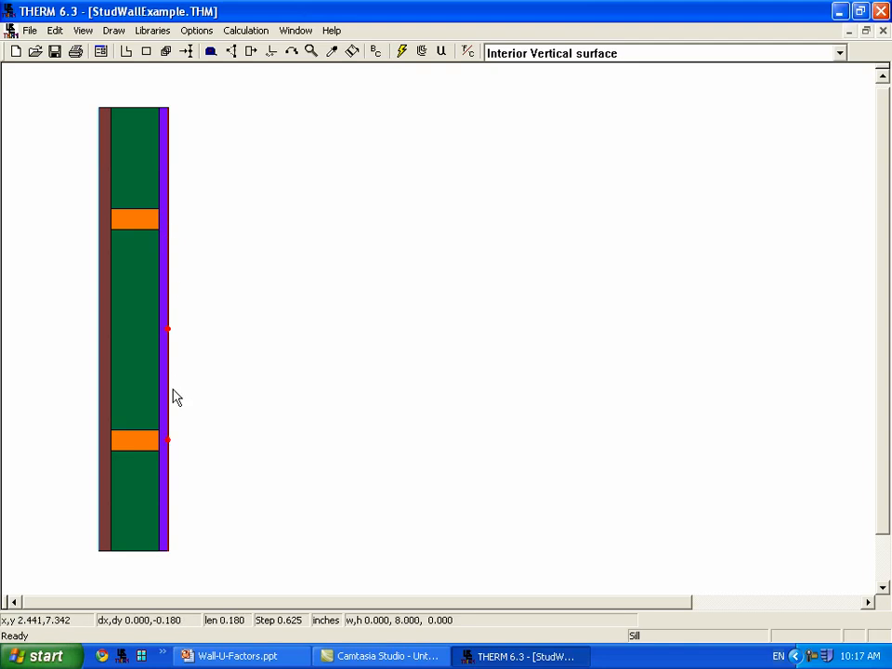
{"action": "left_click", "coordinate": [171, 277], "text": "shift"}
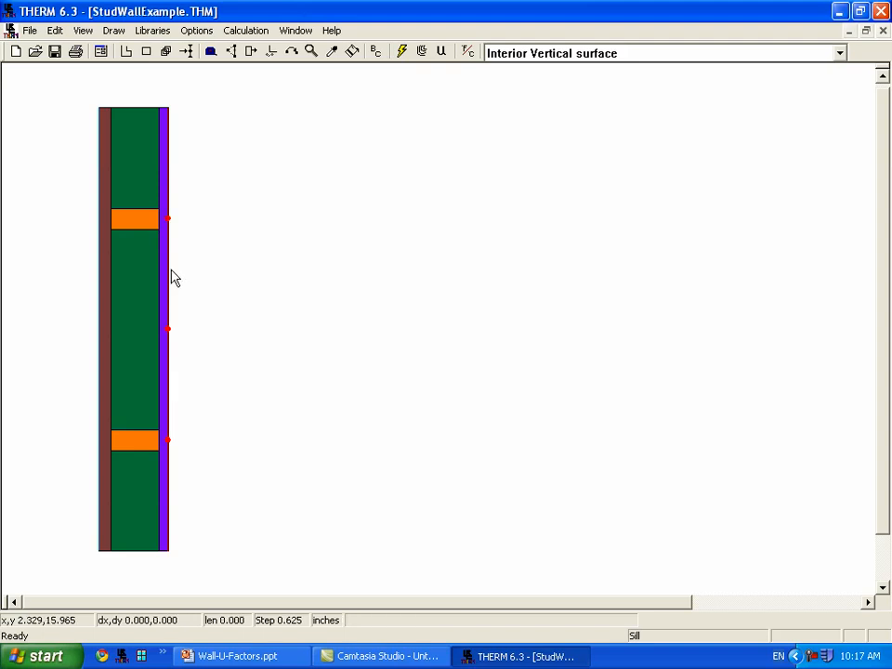
{"action": "double_click", "coordinate": [172, 318]}
{"action": "left_click", "coordinate": [376, 268]}
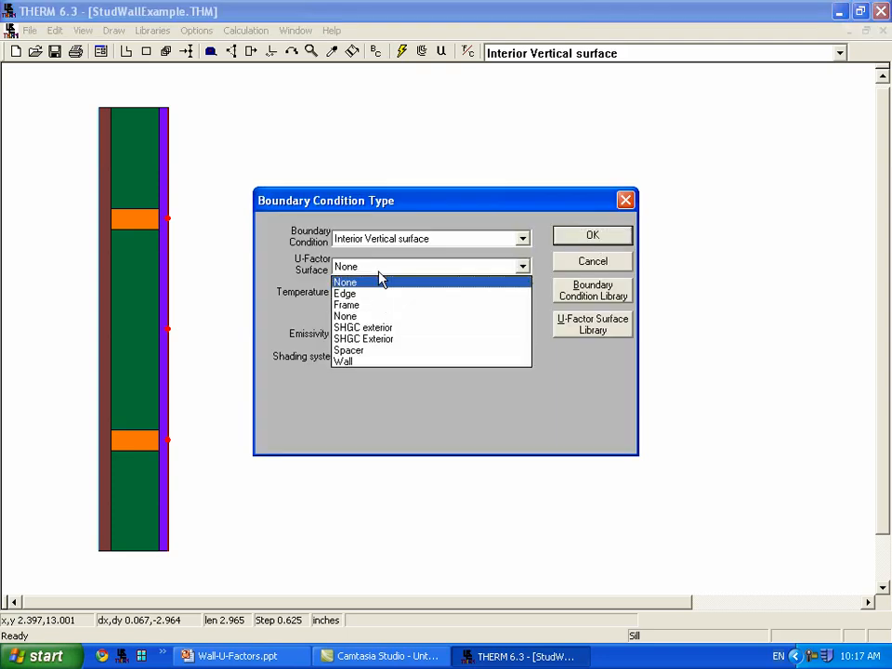
{"action": "left_click", "coordinate": [376, 363]}
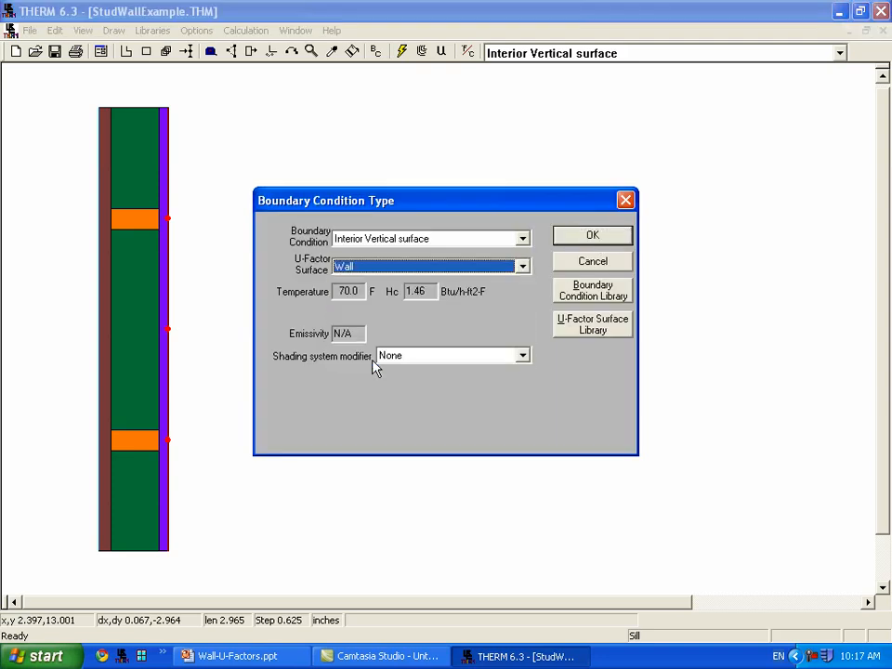
{"action": "left_click", "coordinate": [578, 240]}
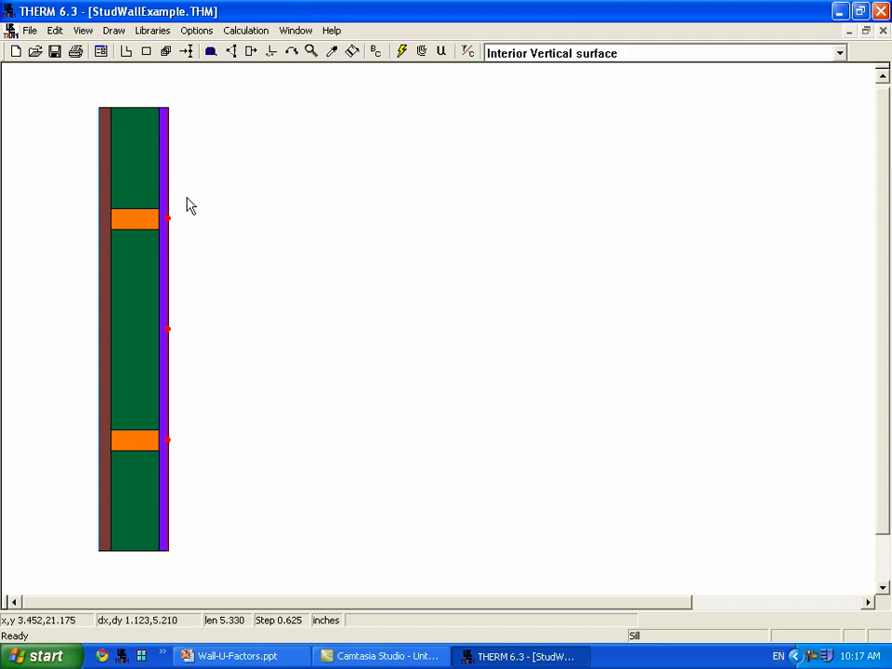
- Check the boundary condition and U-factor surface assigned to each of the four segments along the drywall's interior edge
{"action": "double_click", "coordinate": [174, 481]}
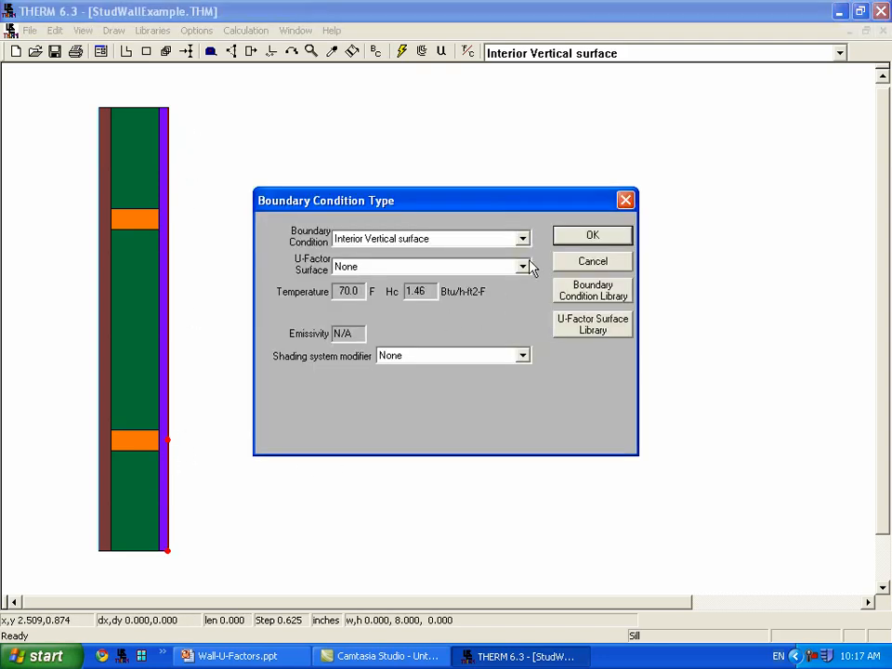
{"action": "left_click", "coordinate": [614, 238]}
{"action": "double_click", "coordinate": [171, 169]}
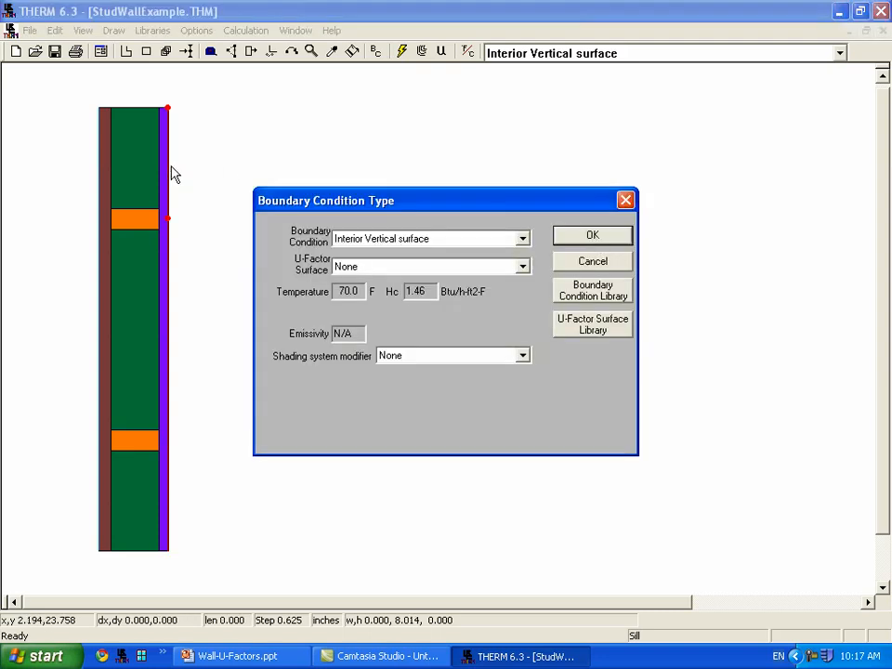
{"action": "left_click", "coordinate": [606, 239]}
{"action": "left_click", "coordinate": [171, 383]}
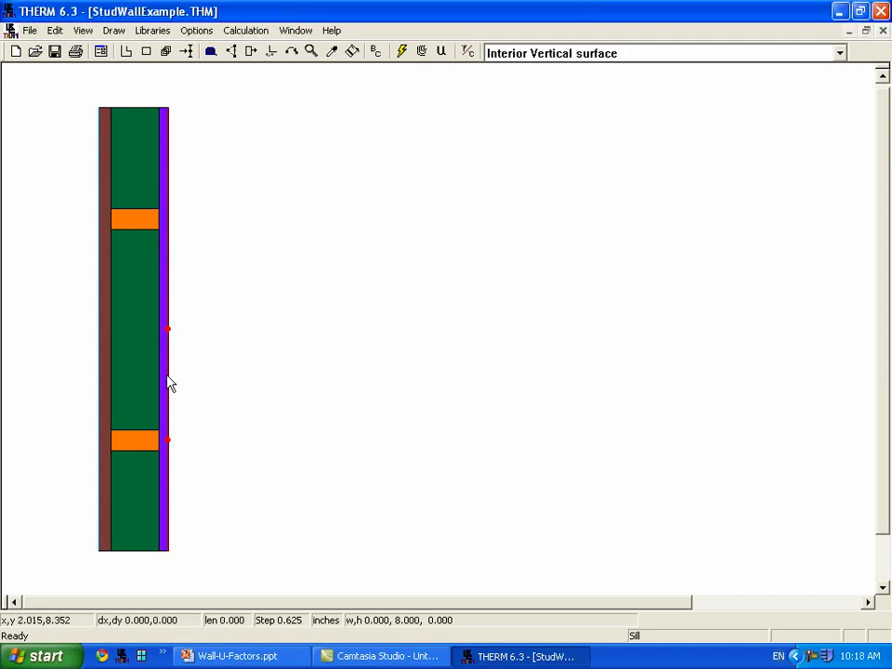
{"action": "double_click", "coordinate": [171, 284]}
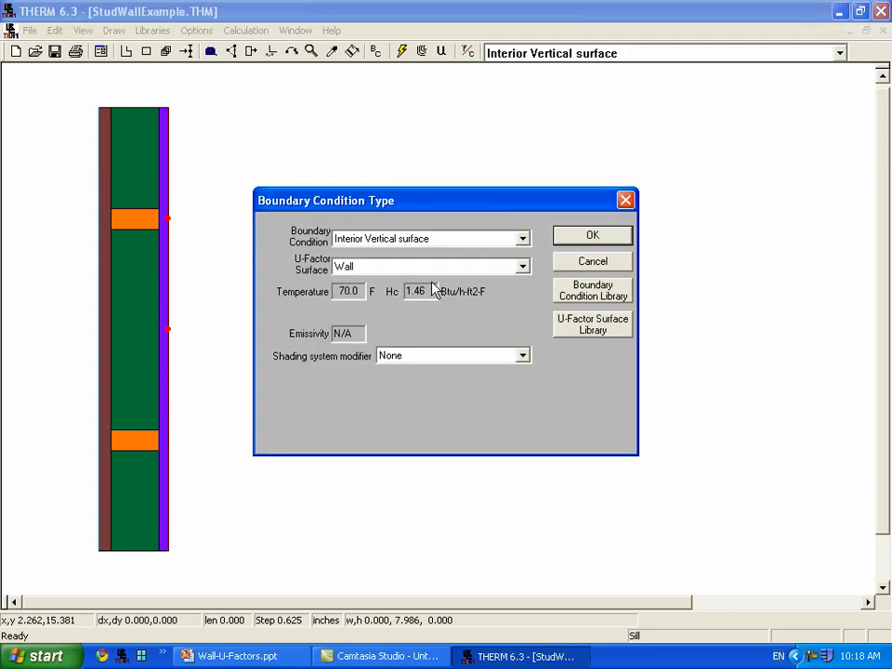
{"action": "left_click", "coordinate": [580, 236]}
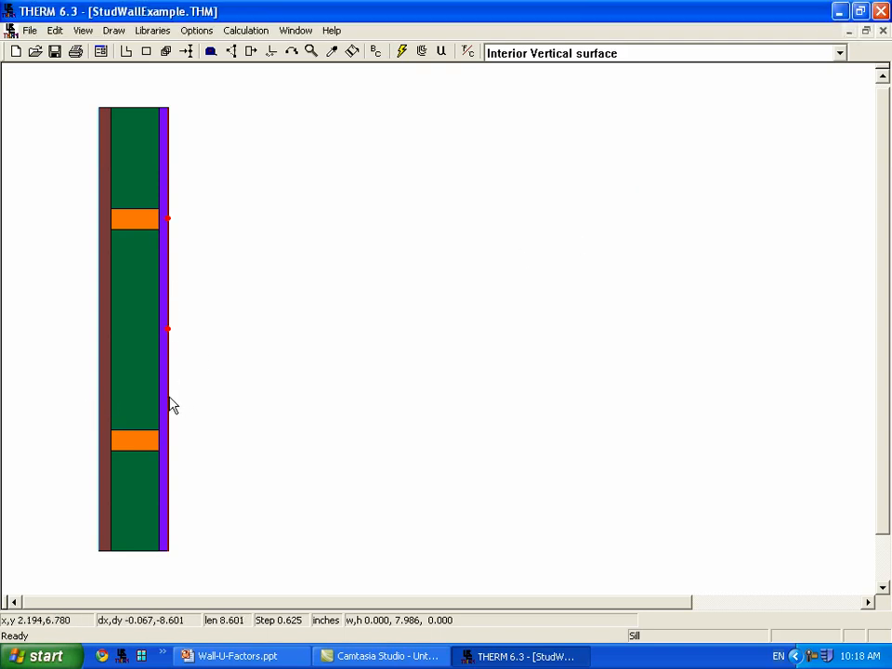
{"action": "double_click", "coordinate": [169, 403]}
{"action": "left_click", "coordinate": [615, 238]}
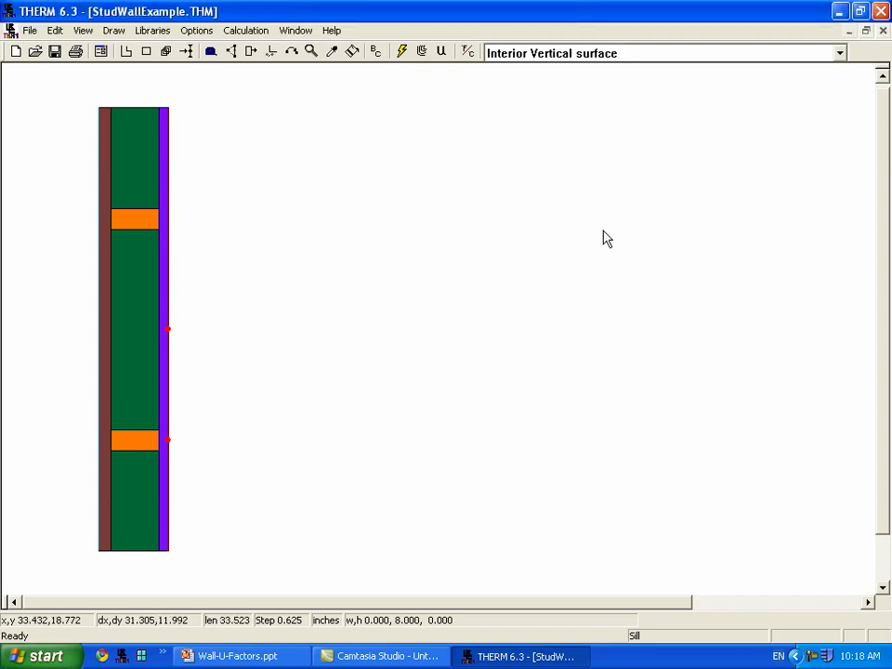
- Run the simulation for case C and copy the Wall U-factor from the results
{"action": "left_click", "coordinate": [402, 53]}
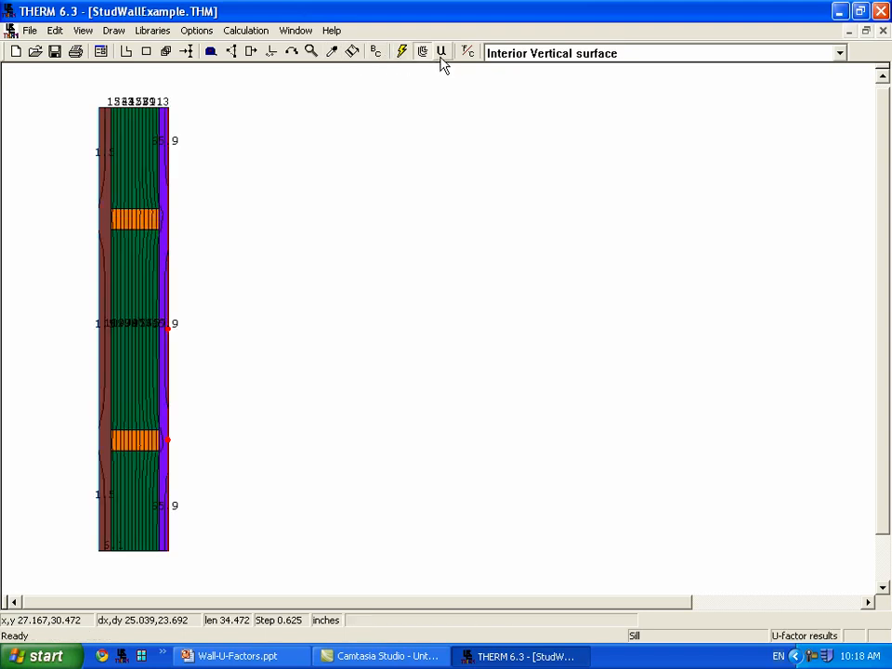
{"action": "left_click", "coordinate": [441, 53]}
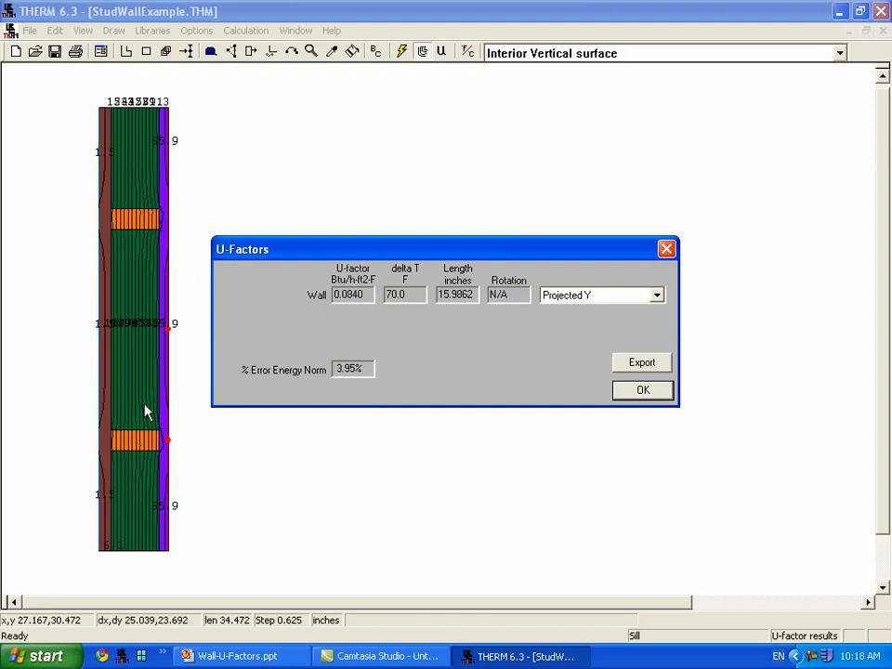
{"action": "double_click", "coordinate": [349, 294]}
{"action": "key", "text": "ctrl+c"}
- Switch to PowerPoint and enter the copied U-factor 0.0840 for case C in the U-factors table
{"action": "key", "text": "alt+Tab"}
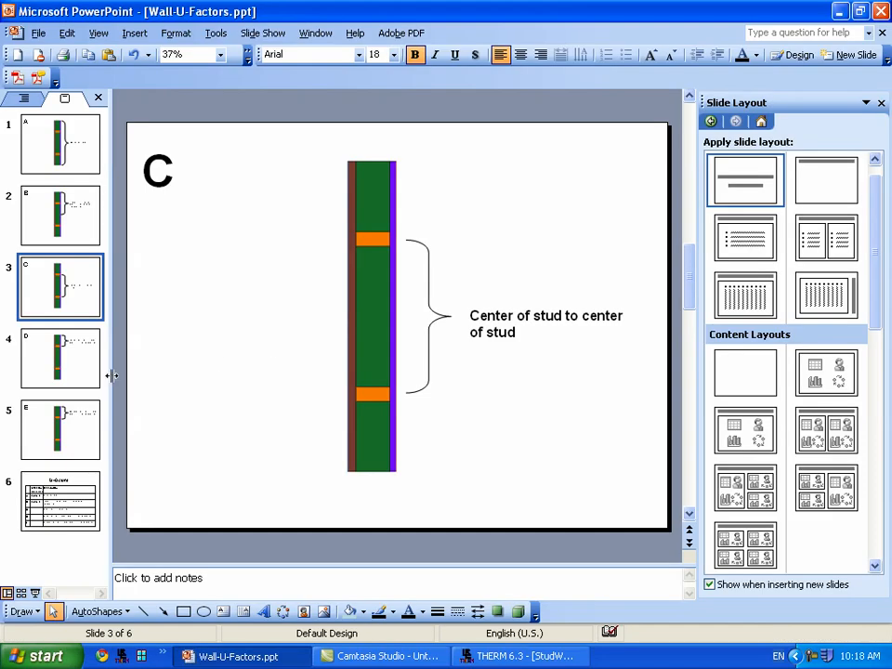
{"action": "left_click", "coordinate": [47, 469]}
{"action": "left_click", "coordinate": [49, 475]}
{"action": "left_click", "coordinate": [230, 395]}
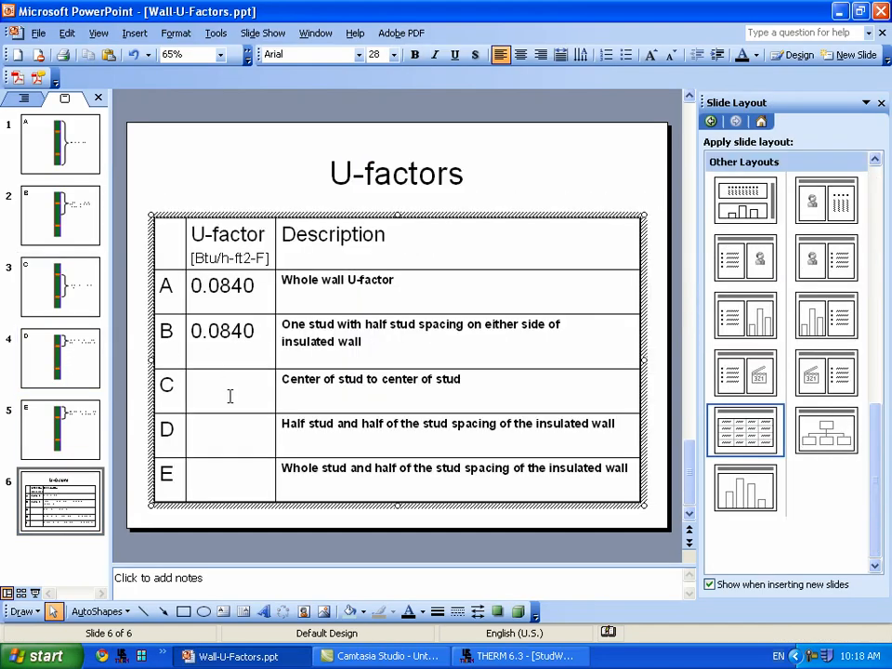
{"action": "key", "text": "ctrl+v"}
- Review the case D diagram, switch back to THERM, and close the U-factor results
{"action": "left_click", "coordinate": [65, 377]}
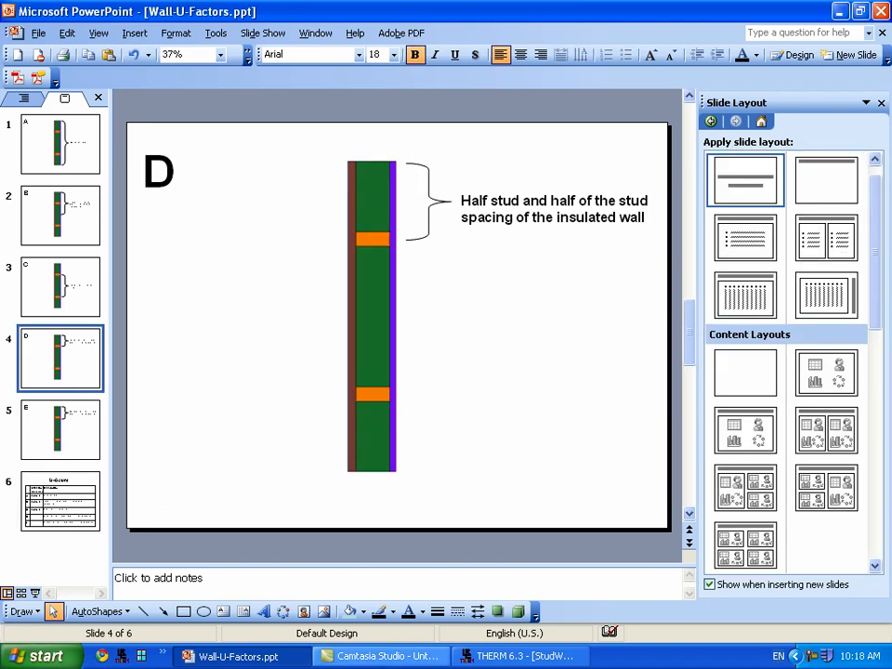
{"action": "left_click", "coordinate": [526, 660]}
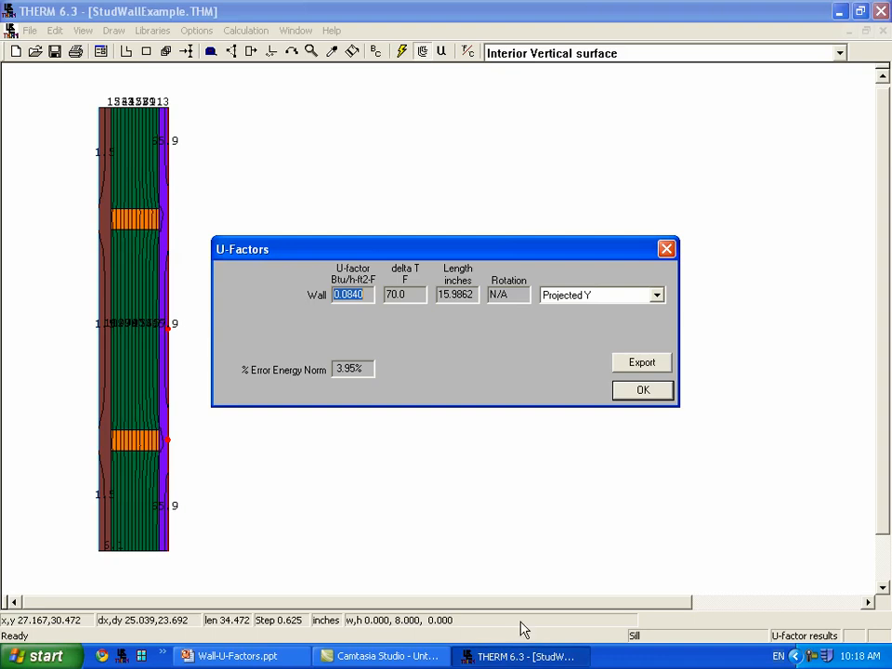
{"action": "left_click", "coordinate": [650, 390]}
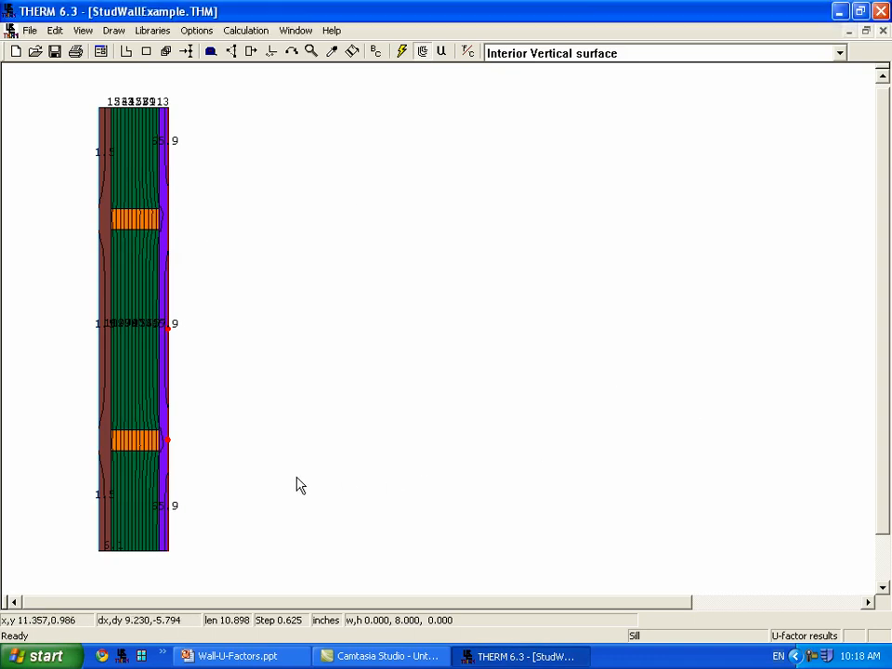
- Set the U-factor surface to None for the three interior segments below the upper stud's center
{"action": "left_click", "coordinate": [174, 500]}
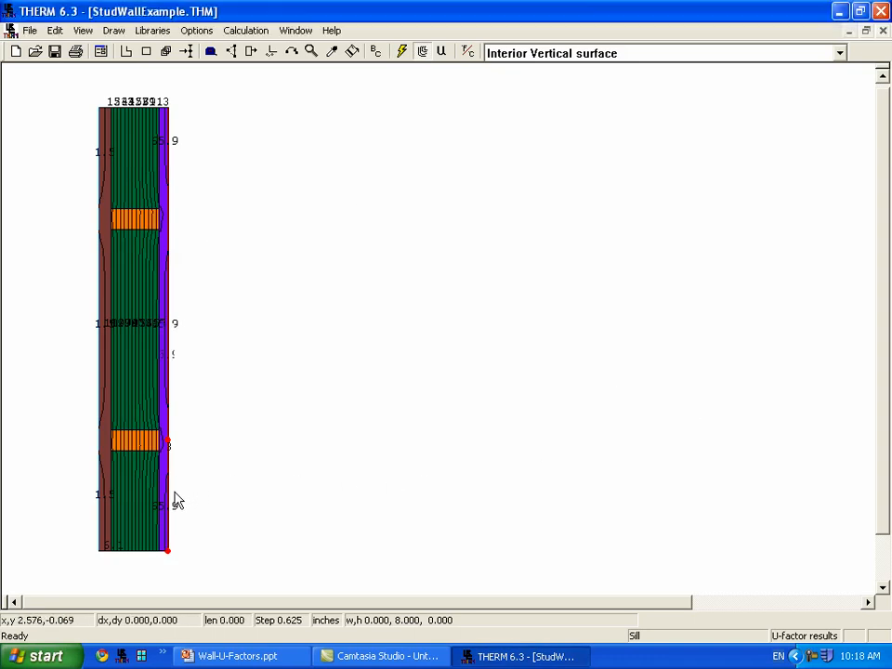
{"action": "left_click", "coordinate": [174, 243], "text": "shift"}
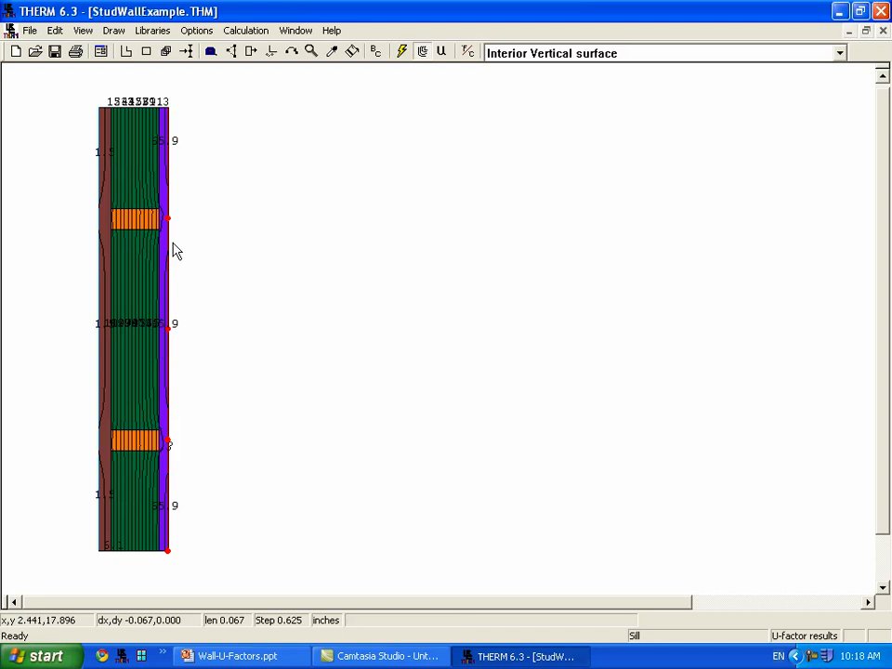
{"action": "double_click", "coordinate": [175, 251]}
{"action": "left_click", "coordinate": [350, 270]}
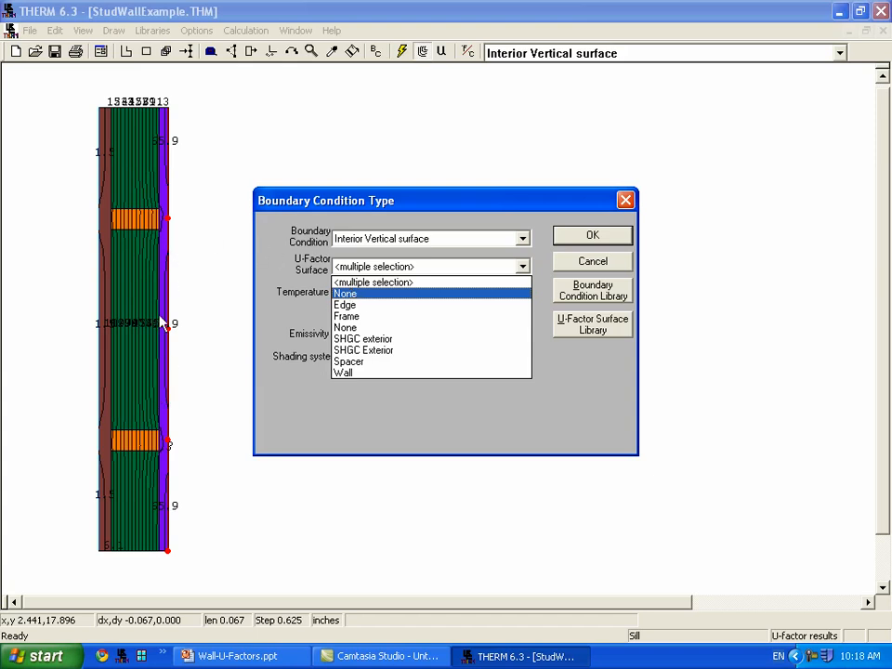
{"action": "left_click", "coordinate": [344, 293]}
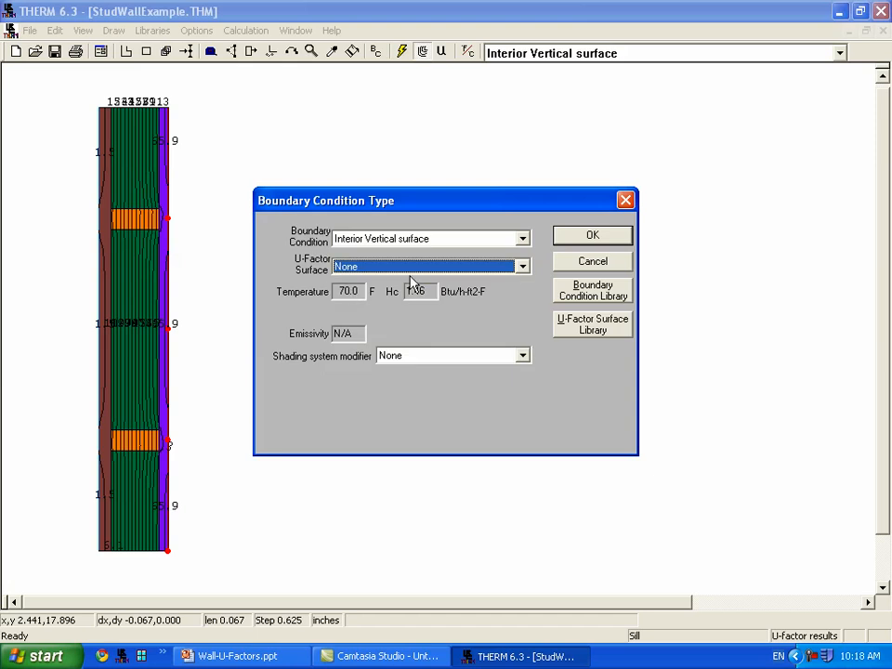
{"action": "left_click", "coordinate": [613, 232]}
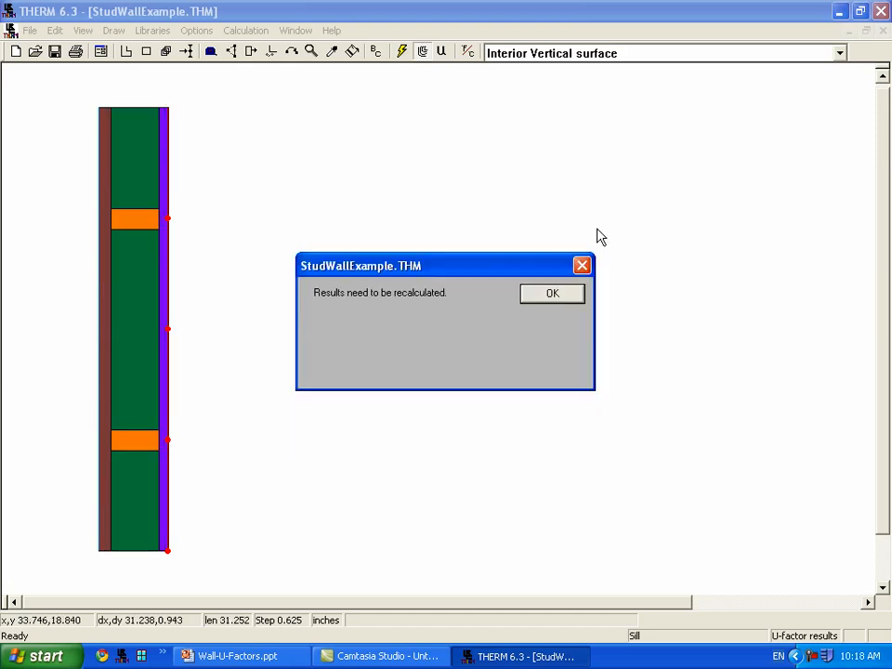
{"action": "left_click", "coordinate": [552, 294]}
- Set the U-factor surface to Wall for the interior segment from the wall's top to the upper stud's center
{"action": "double_click", "coordinate": [168, 182]}
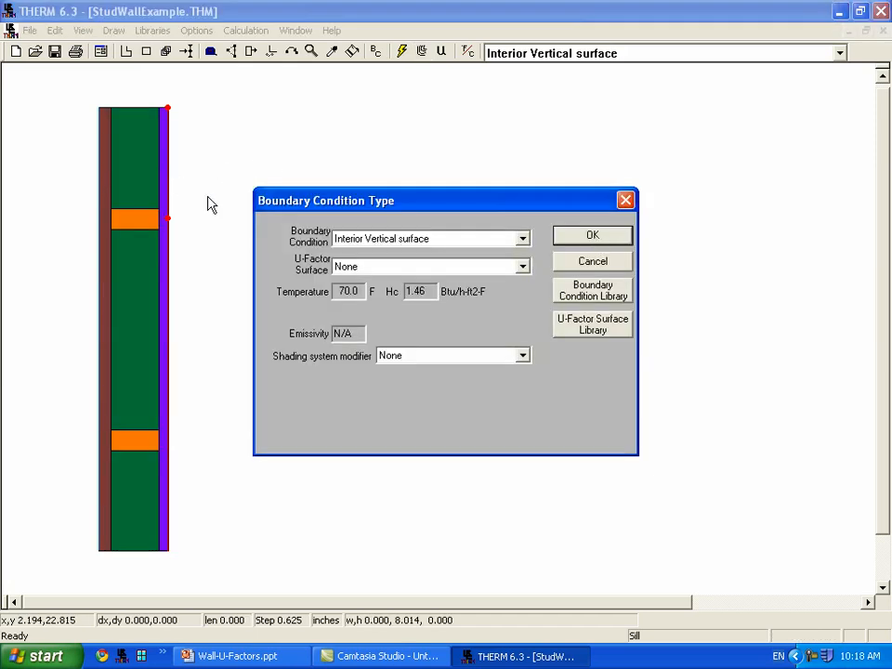
{"action": "left_click", "coordinate": [349, 266]}
{"action": "left_click", "coordinate": [352, 358]}
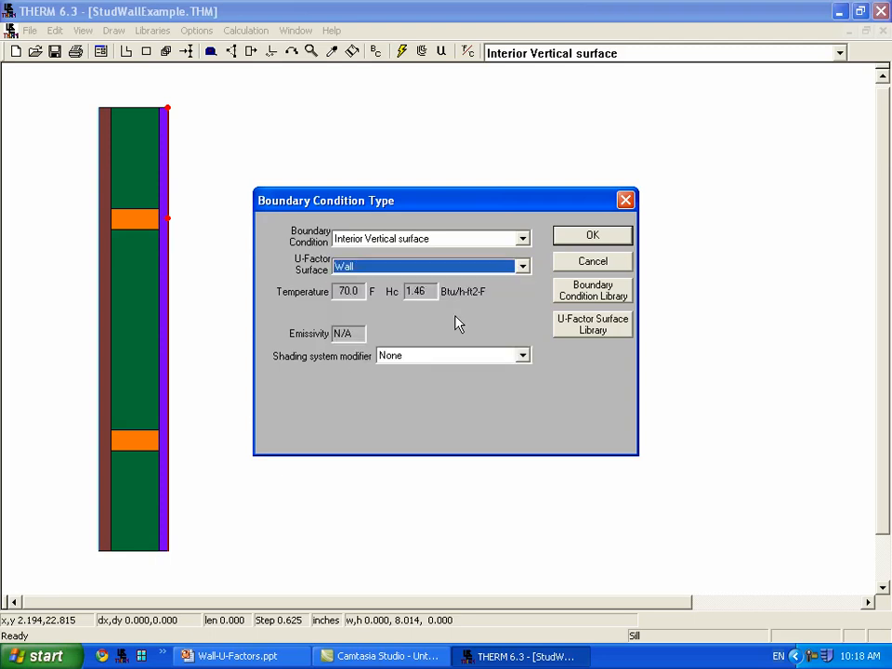
{"action": "left_click", "coordinate": [596, 238]}
- Run the simulation for case D and copy the Wall U-factor from the results
{"action": "left_click", "coordinate": [402, 52]}
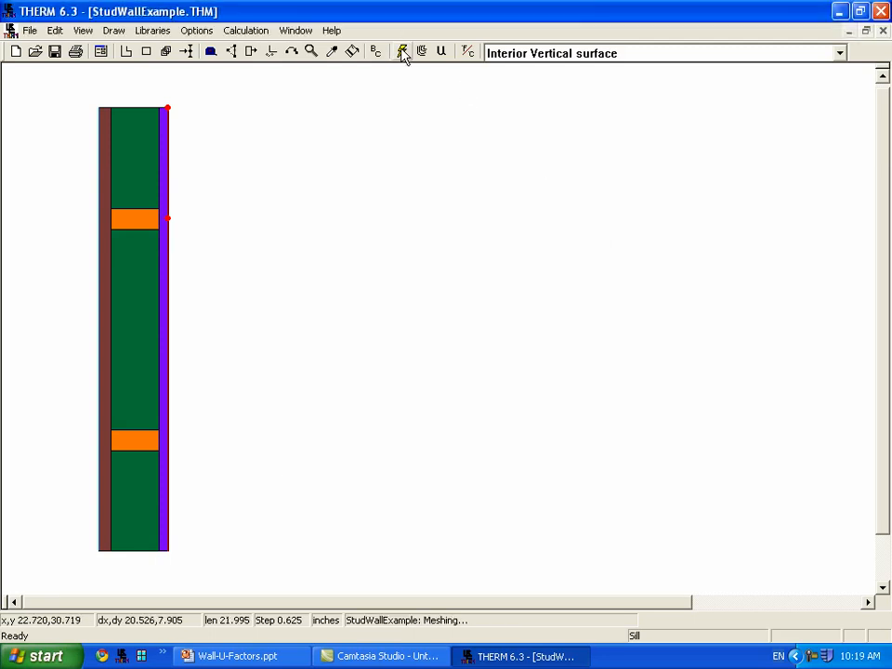
{"action": "left_click", "coordinate": [441, 51]}
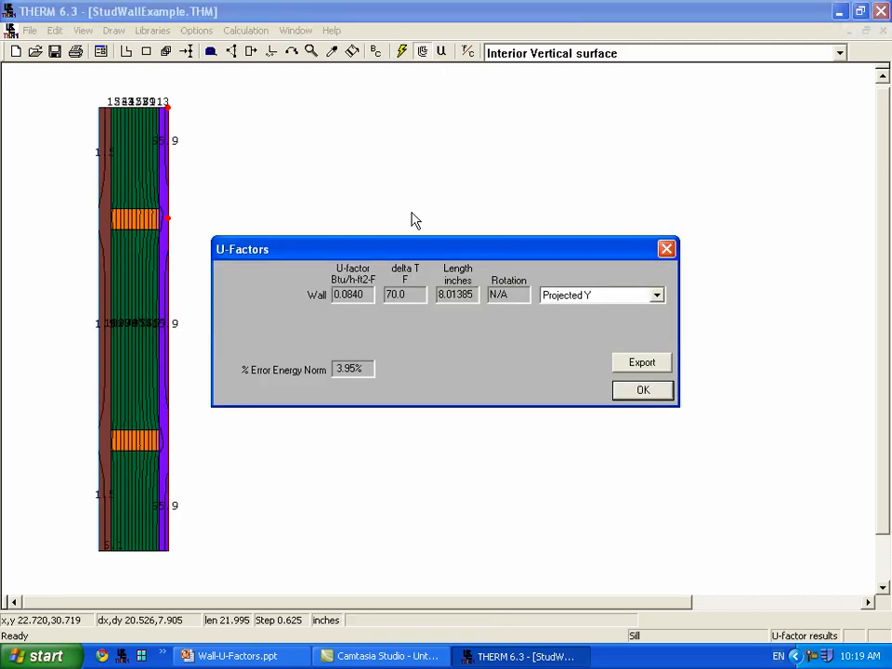
{"action": "double_click", "coordinate": [361, 293]}
{"action": "key", "text": "ctrl+c"}
- Switch to PowerPoint and enter the copied U-factor 0.0840 for case D in the U-factors table
{"action": "key", "text": "alt+Tab"}
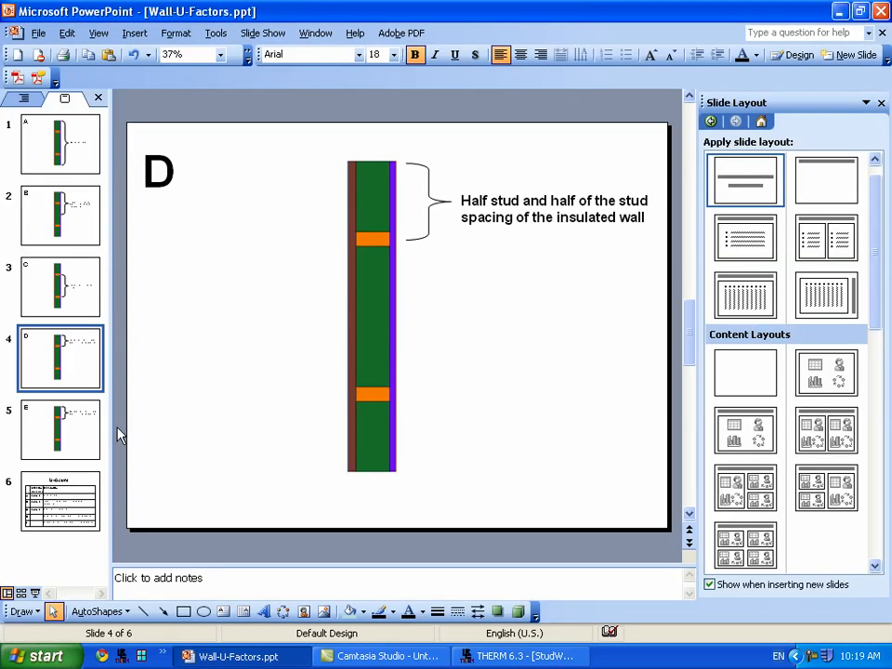
{"action": "left_click", "coordinate": [73, 509]}
{"action": "left_click", "coordinate": [208, 426]}
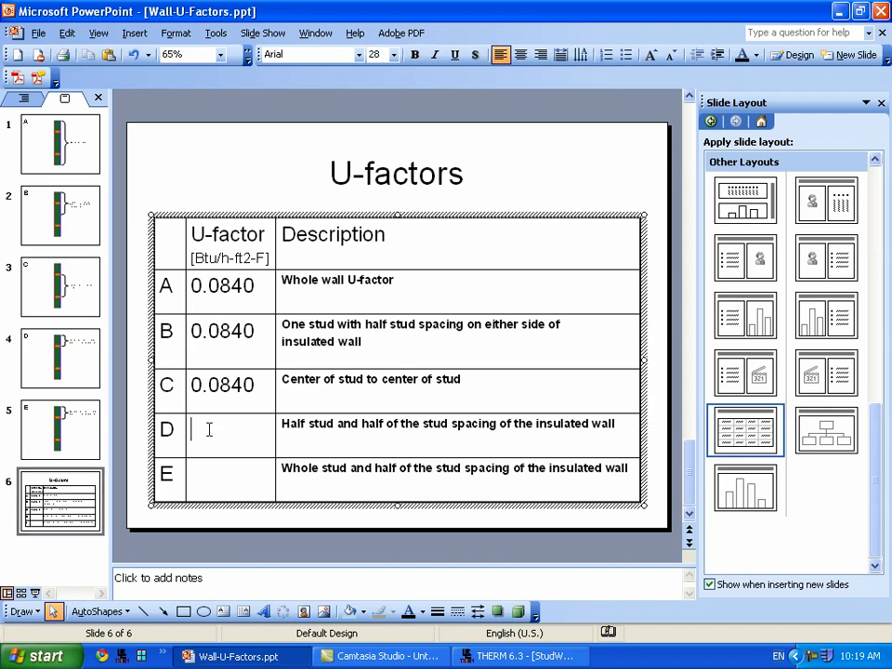
{"action": "key", "text": "ctrl+v"}
- Review the case E diagram, return to THERM, and close the U-factor results
{"action": "left_click", "coordinate": [213, 489]}
{"action": "left_click", "coordinate": [90, 435]}
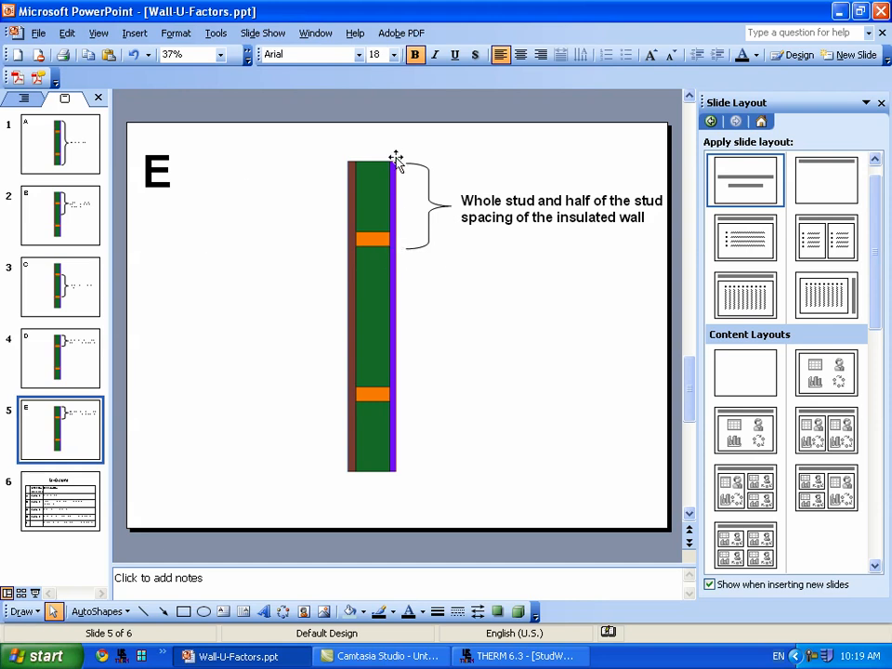
{"action": "left_click", "coordinate": [553, 655]}
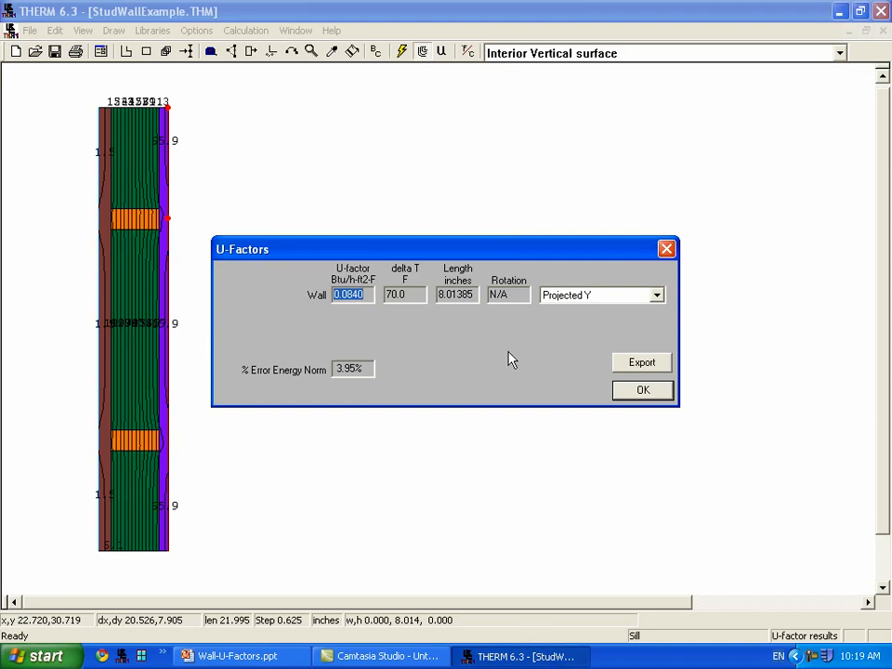
{"action": "left_click", "coordinate": [638, 392]}
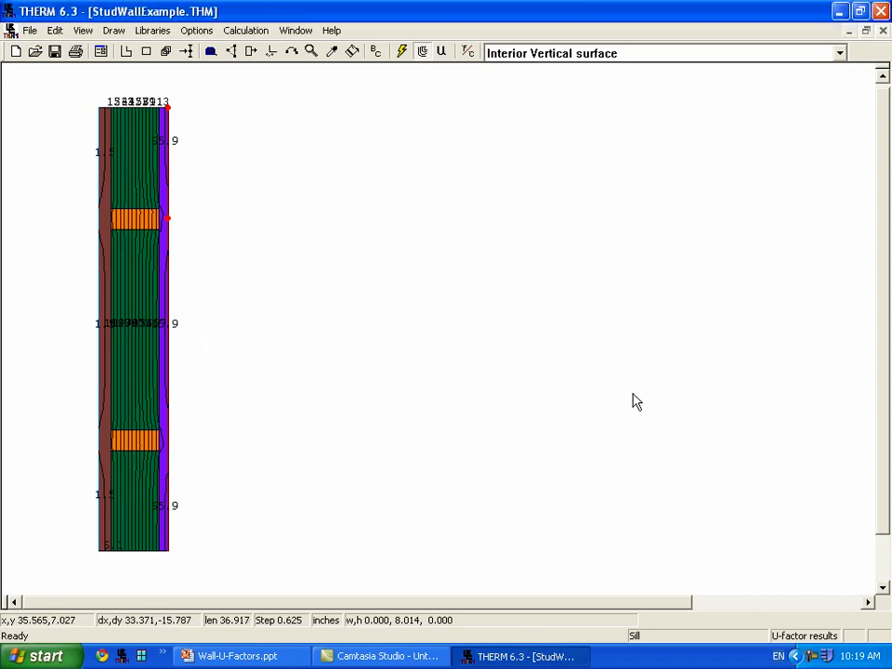
- Hide the results display and add a point on the drywall's interior edge, 0.625 inches across from the upper stud's lower corner
{"action": "left_click", "coordinate": [422, 53]}
{"action": "scroll", "coordinate": [249, 296], "scroll_direction": "up", "scroll_amount": 1}
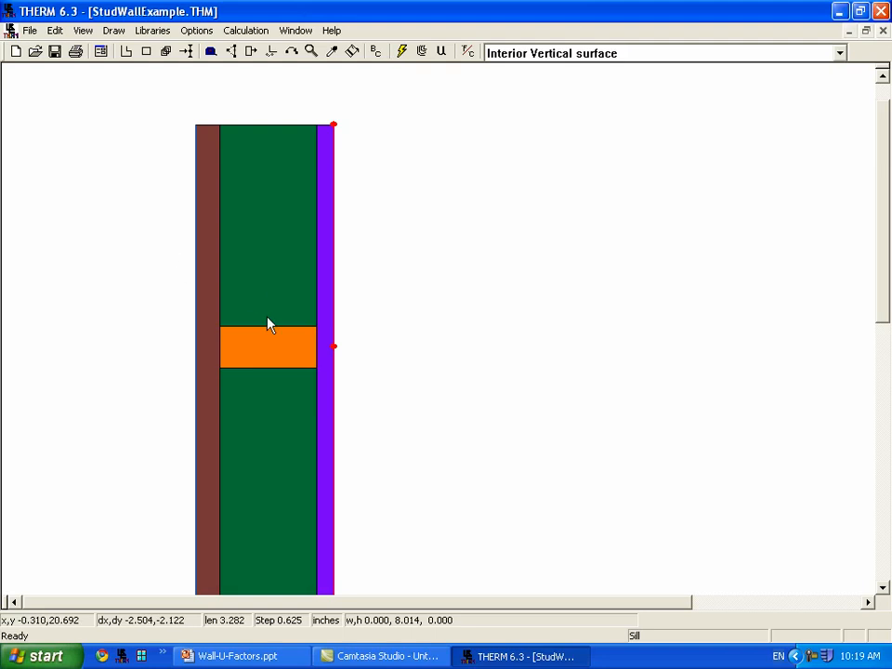
{"action": "scroll", "coordinate": [307, 358], "scroll_direction": "up", "scroll_amount": 1}
{"action": "scroll", "coordinate": [458, 368], "scroll_direction": "up", "scroll_amount": 1}
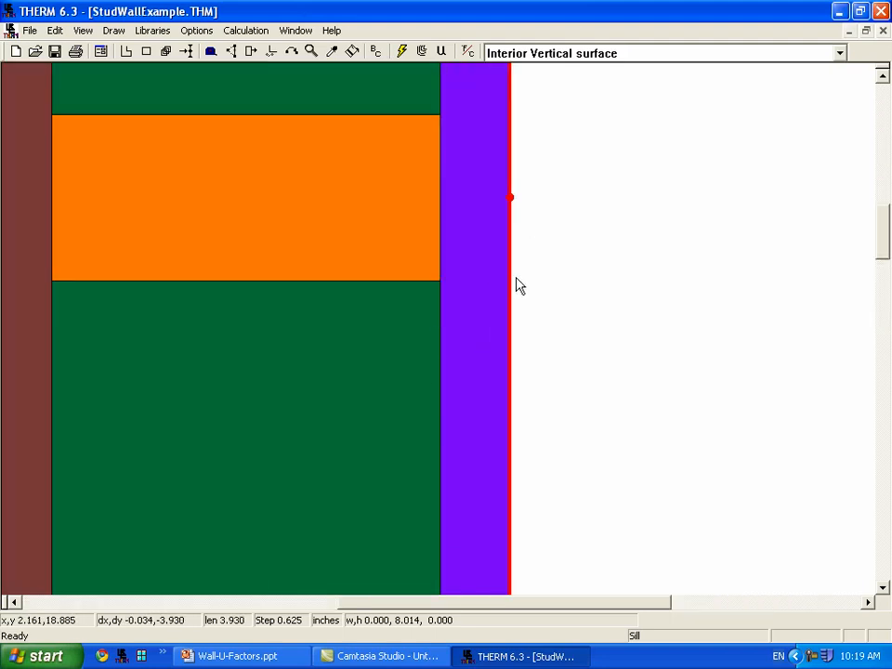
{"action": "left_click", "coordinate": [464, 223]}
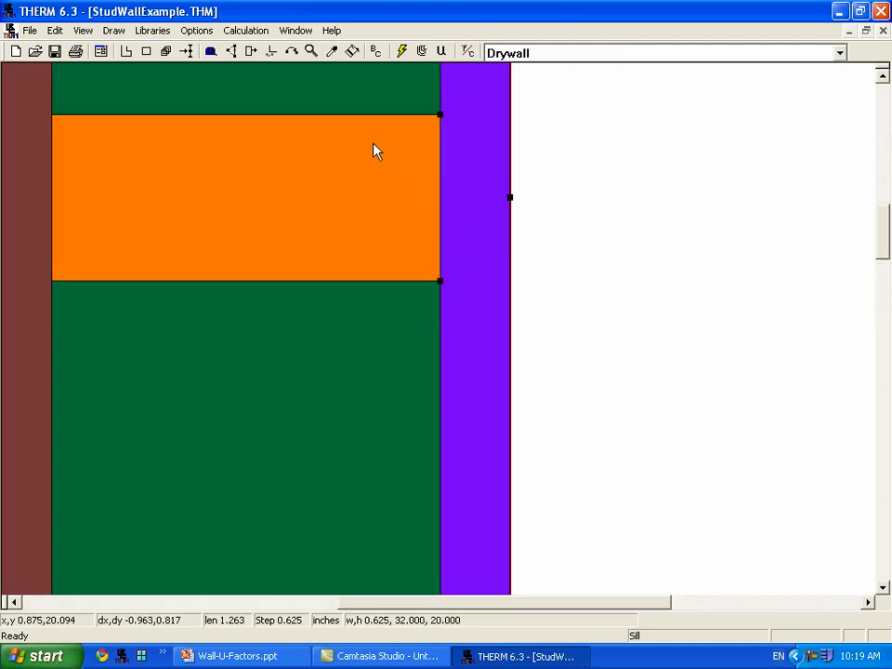
{"action": "left_click", "coordinate": [186, 53]}
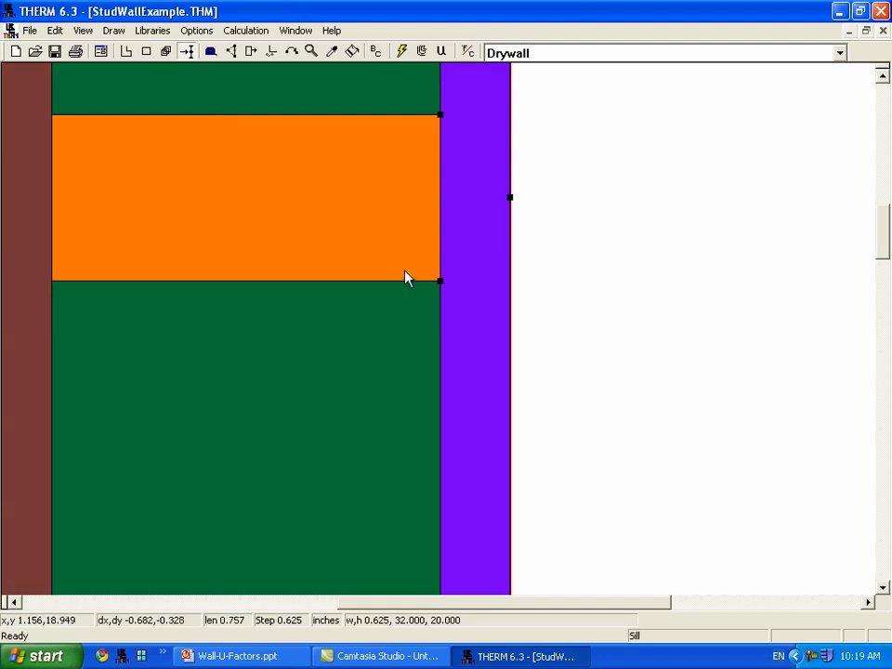
{"action": "type", "text": "0.625"}
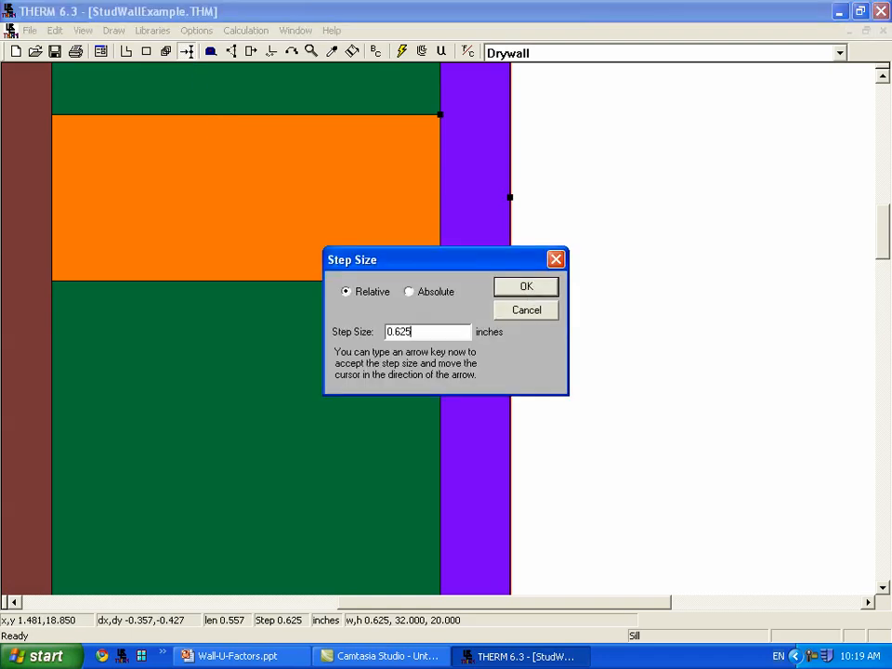
{"action": "key", "text": "Right"}
{"action": "key", "text": "Return"}
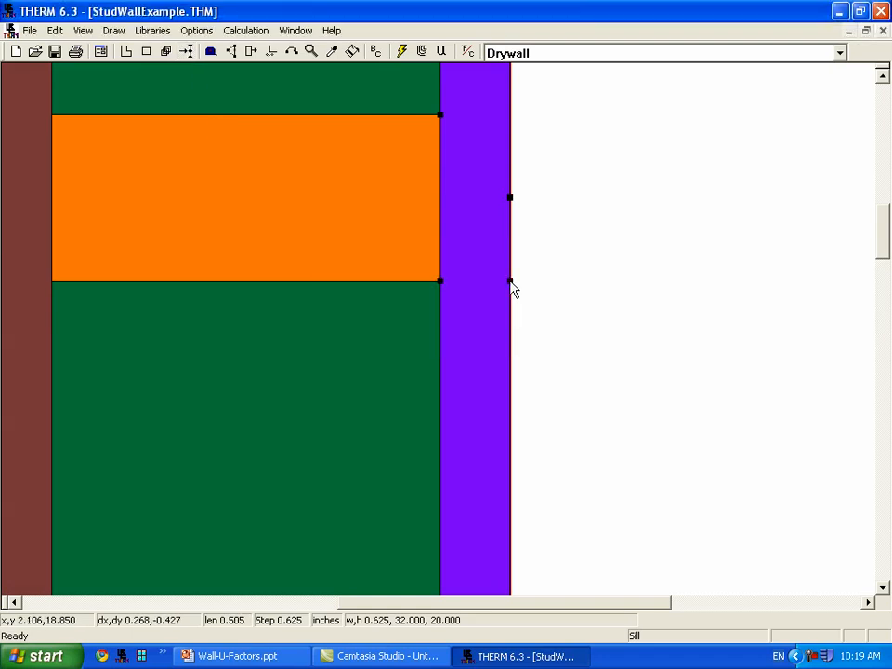
- Regenerate the wall's boundary conditions to include the new drywall point
{"action": "right_click", "coordinate": [530, 207], "text": "ctrl"}
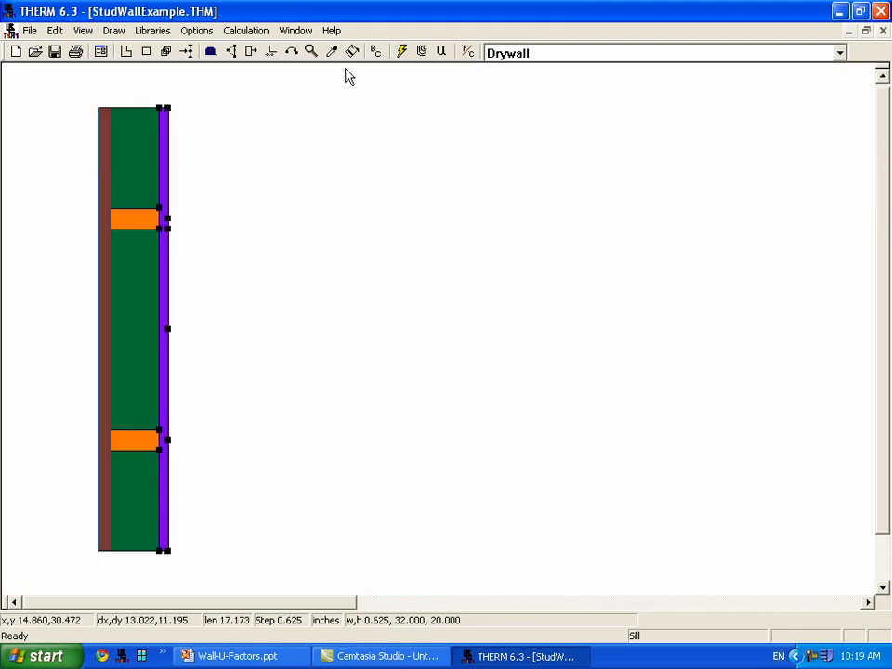
{"action": "left_click", "coordinate": [372, 55]}
{"action": "left_click", "coordinate": [415, 379]}
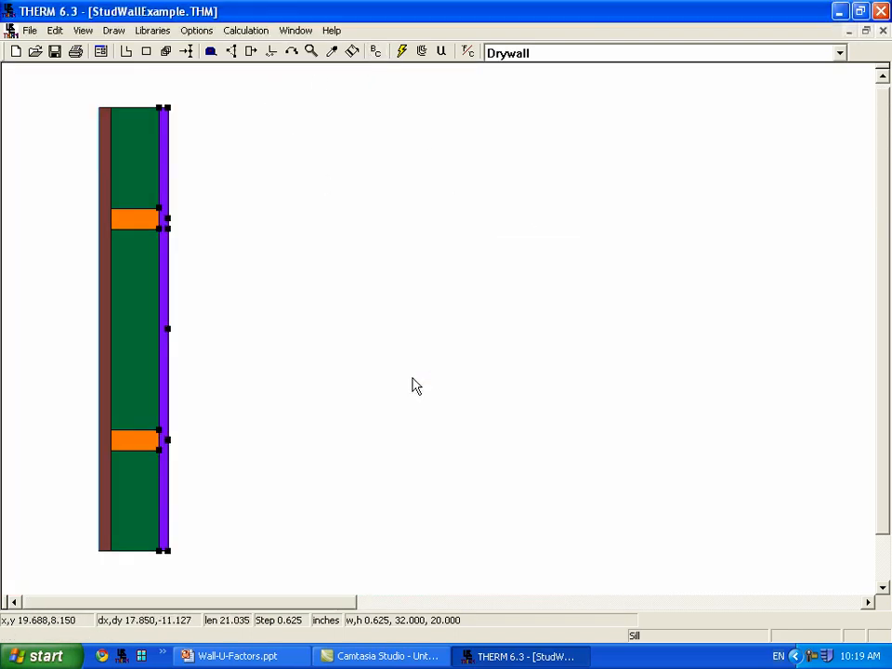
- Assign the Interior Vertical surface boundary condition to all segments along the drywall's interior edge
{"action": "left_click", "coordinate": [171, 528]}
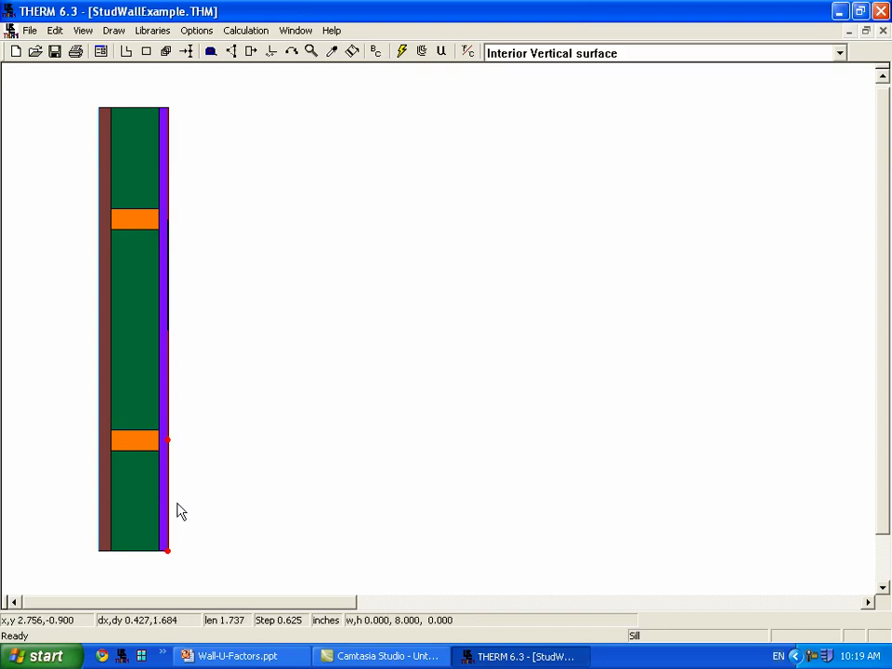
{"action": "left_click", "coordinate": [168, 140], "text": "shift"}
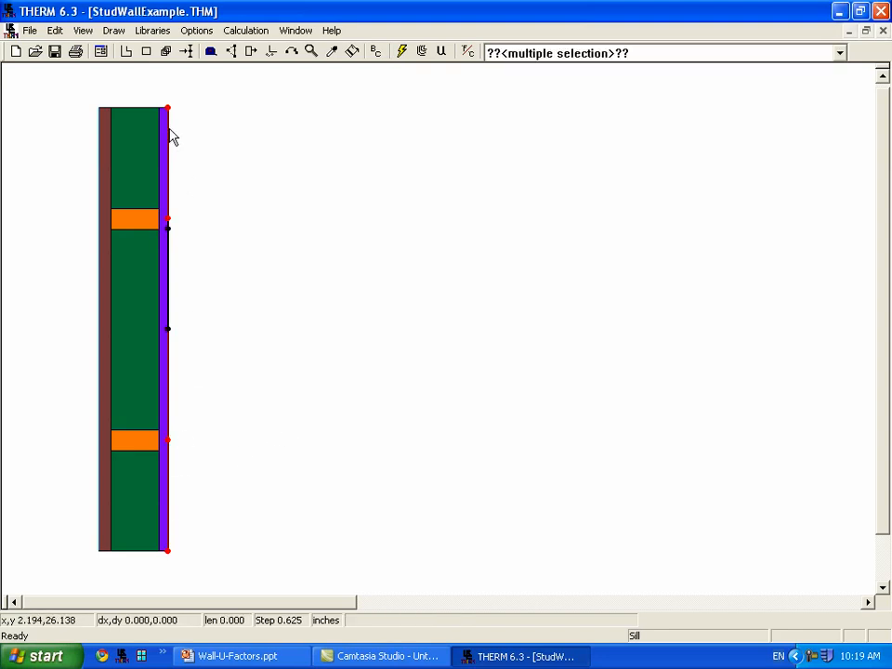
{"action": "left_click", "coordinate": [542, 53]}
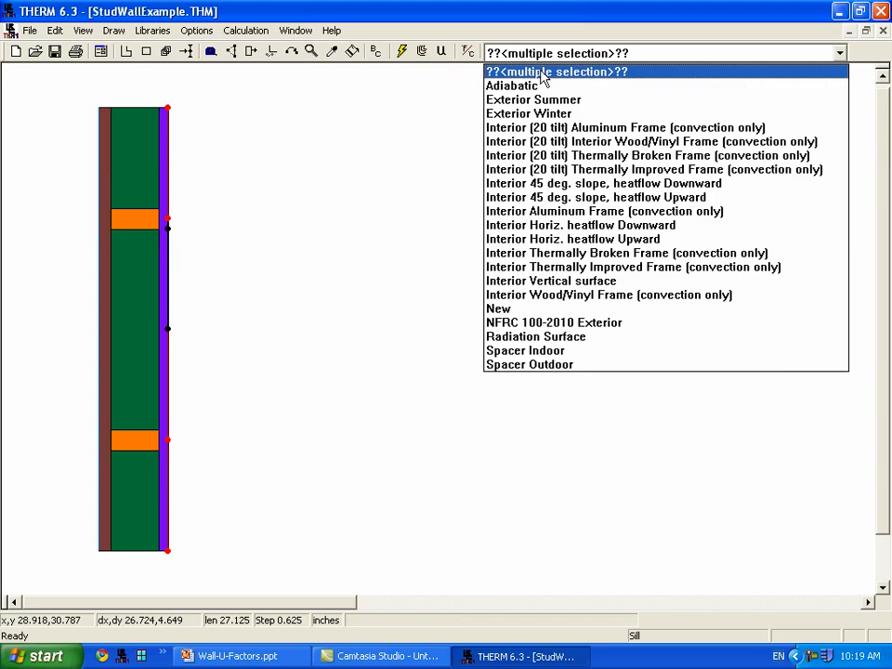
{"action": "left_click", "coordinate": [549, 280]}
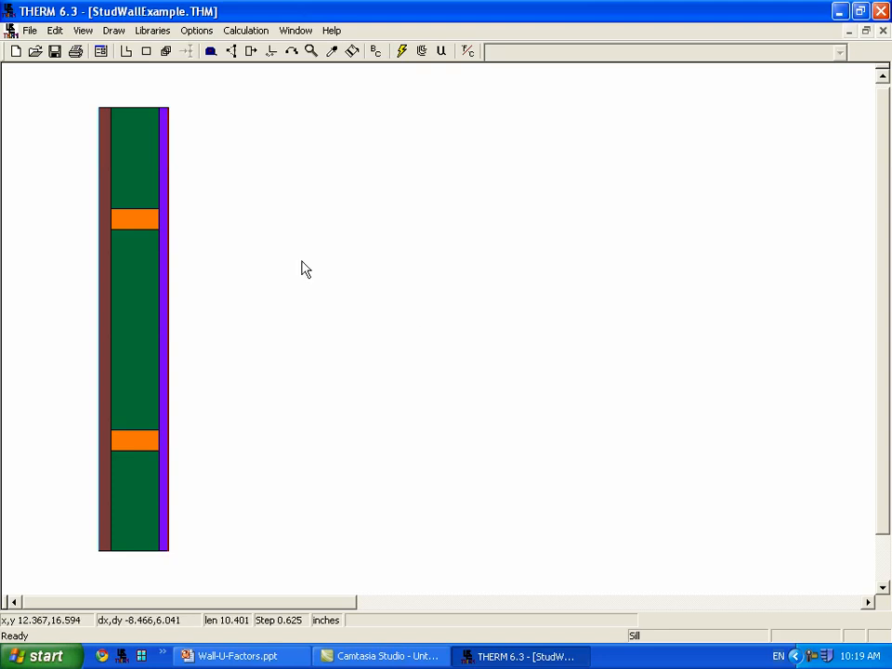
- Set the U-Factor Surface to Wall on the two drywall edge segments from the wall's upper end to the upper stud's lower edge
{"action": "left_click", "coordinate": [172, 233]}
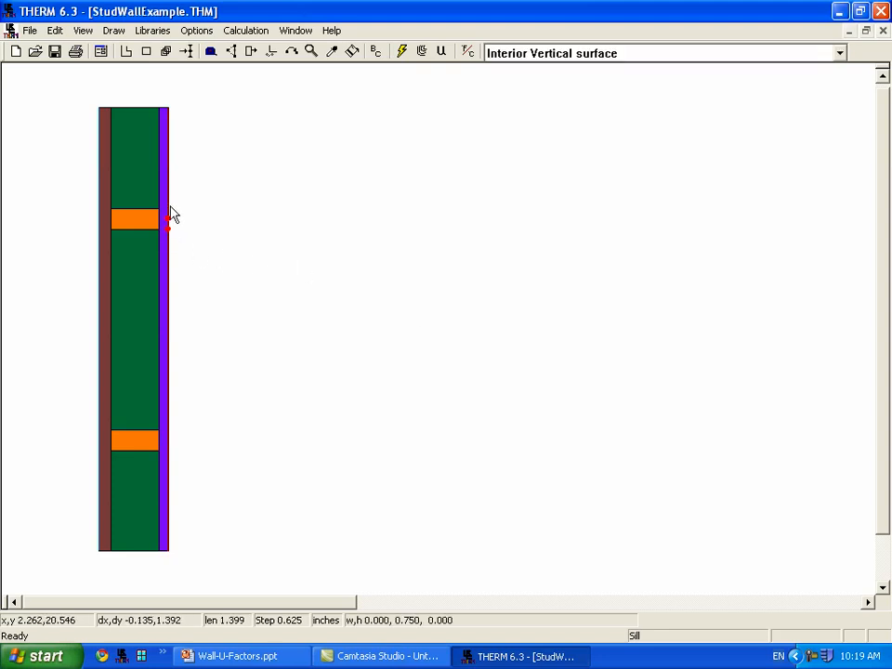
{"action": "left_click", "coordinate": [169, 183], "text": "shift"}
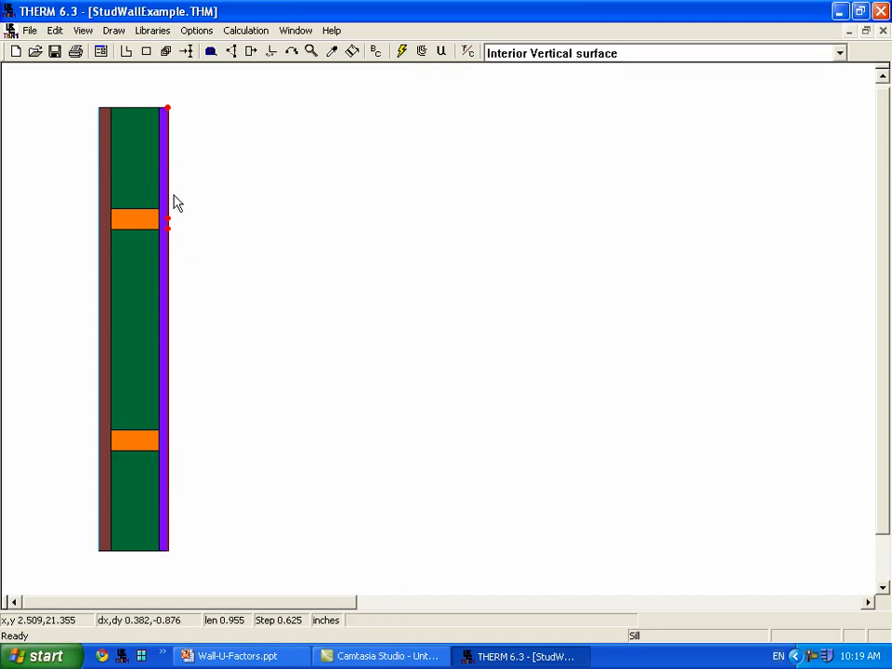
{"action": "double_click", "coordinate": [183, 212]}
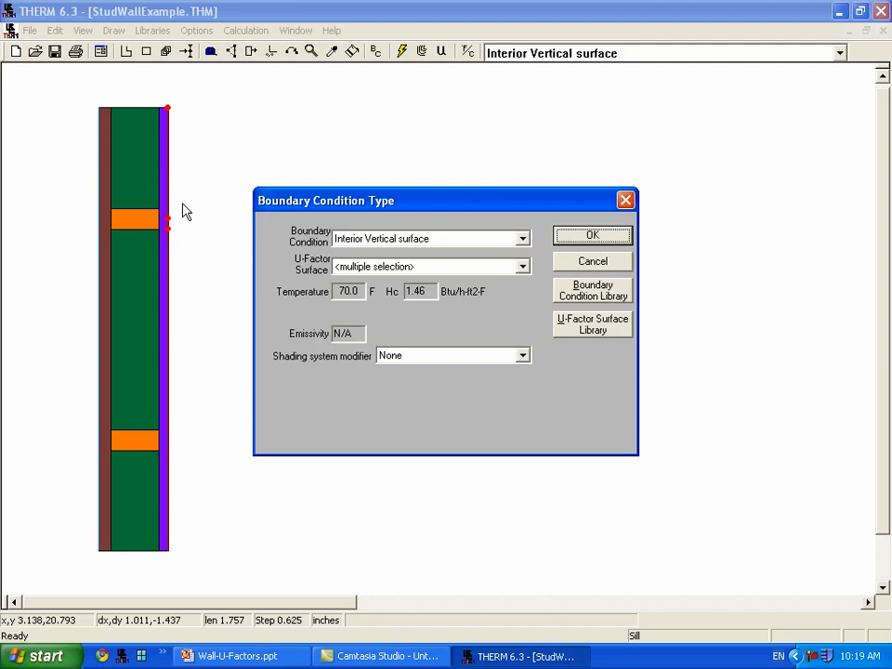
{"action": "left_click", "coordinate": [395, 267]}
{"action": "left_click", "coordinate": [387, 373]}
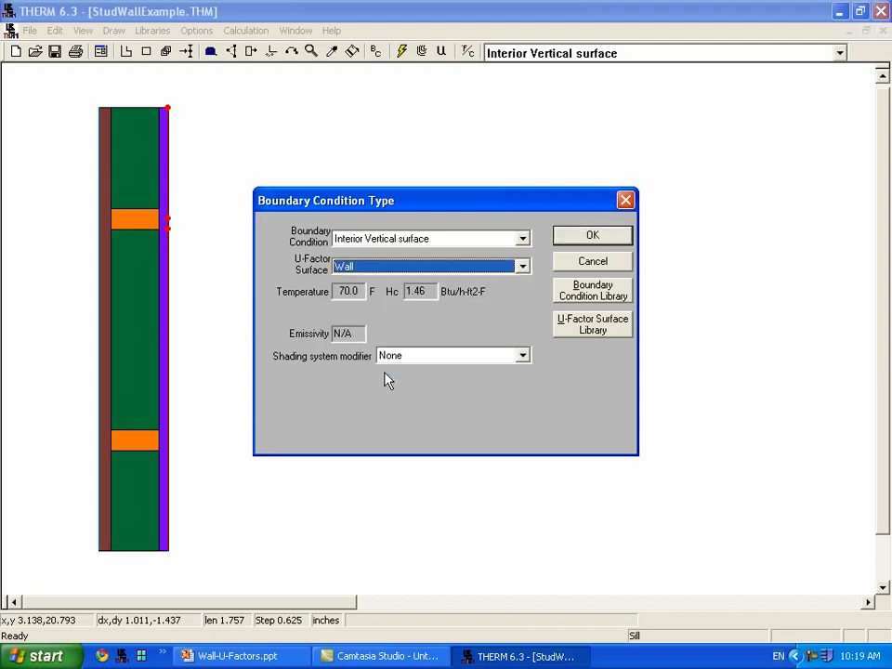
{"action": "left_click", "coordinate": [595, 235]}
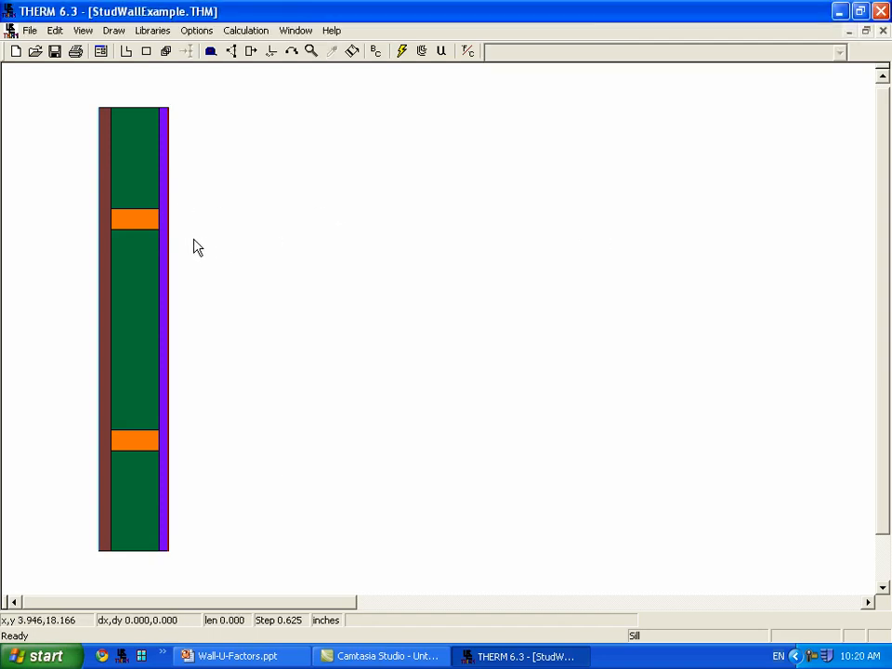
- Run the simulation and display the wall's U-factor results for case E
{"action": "left_click", "coordinate": [169, 235]}
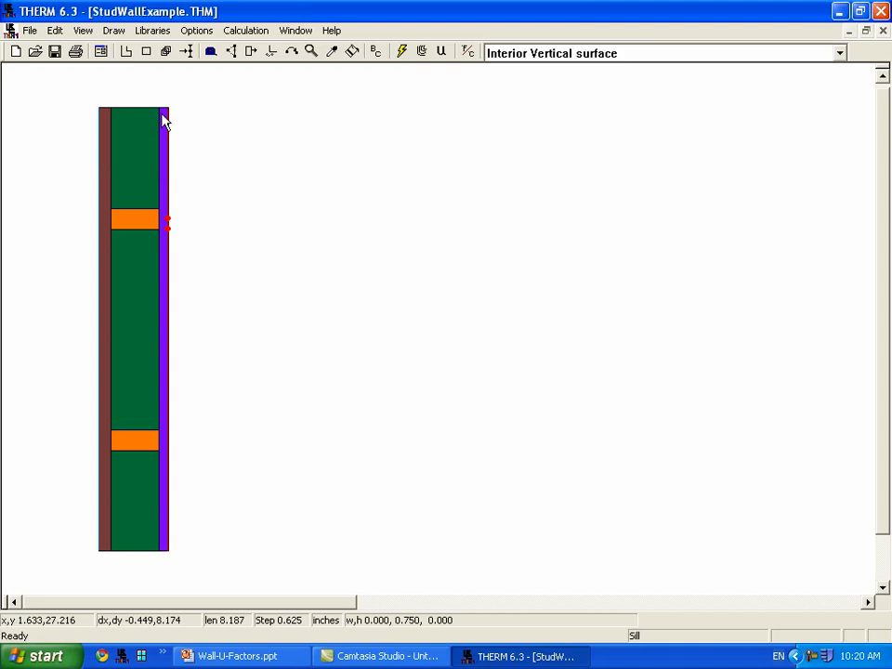
{"action": "left_click", "coordinate": [402, 53]}
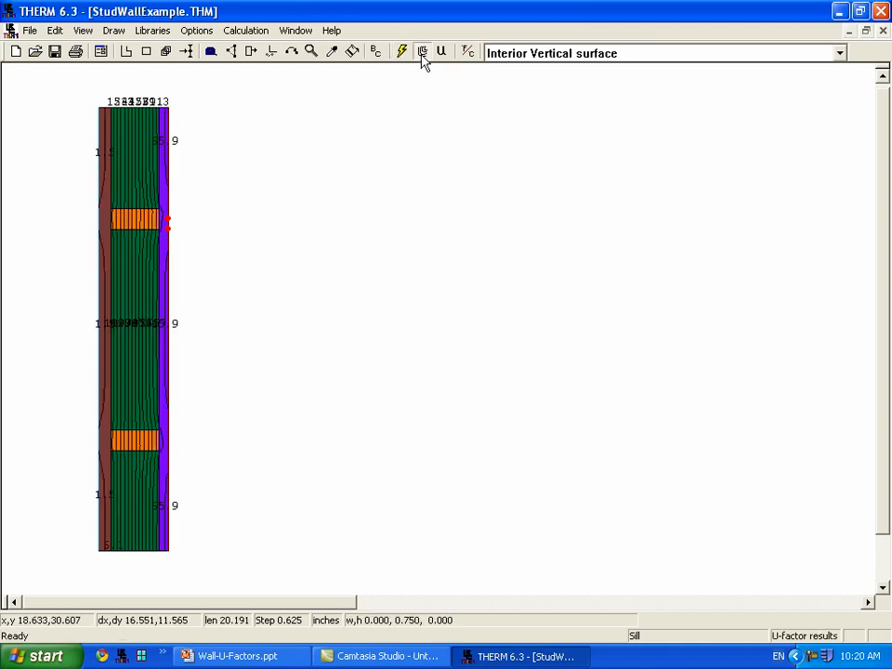
{"action": "left_click", "coordinate": [442, 53]}
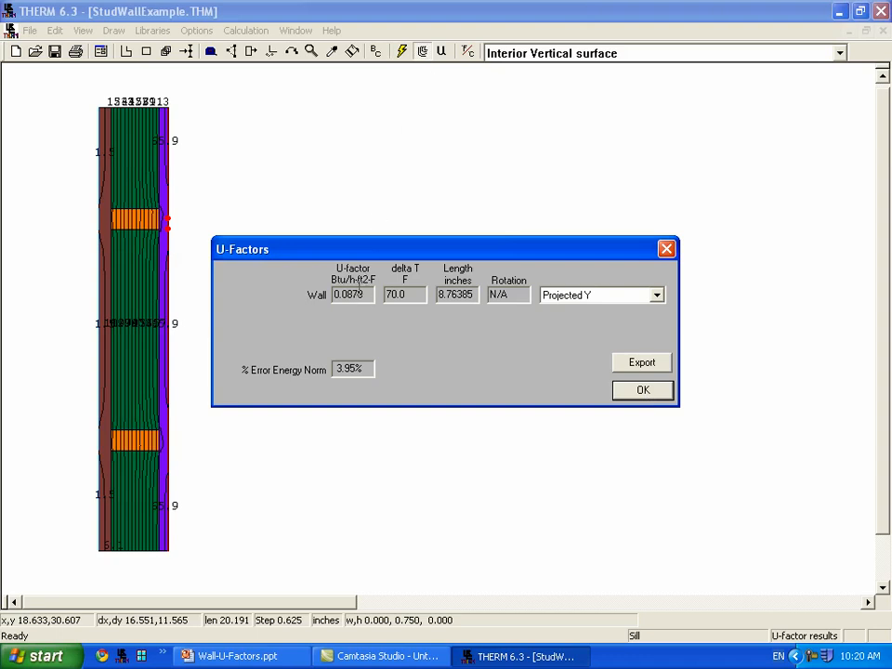
- Switch to PowerPoint and enter the calculated U-factor 0.0879 for case E in the U-factors table
{"action": "double_click", "coordinate": [358, 291]}
{"action": "key", "text": "alt+Tab"}
{"action": "left_click", "coordinate": [86, 509]}
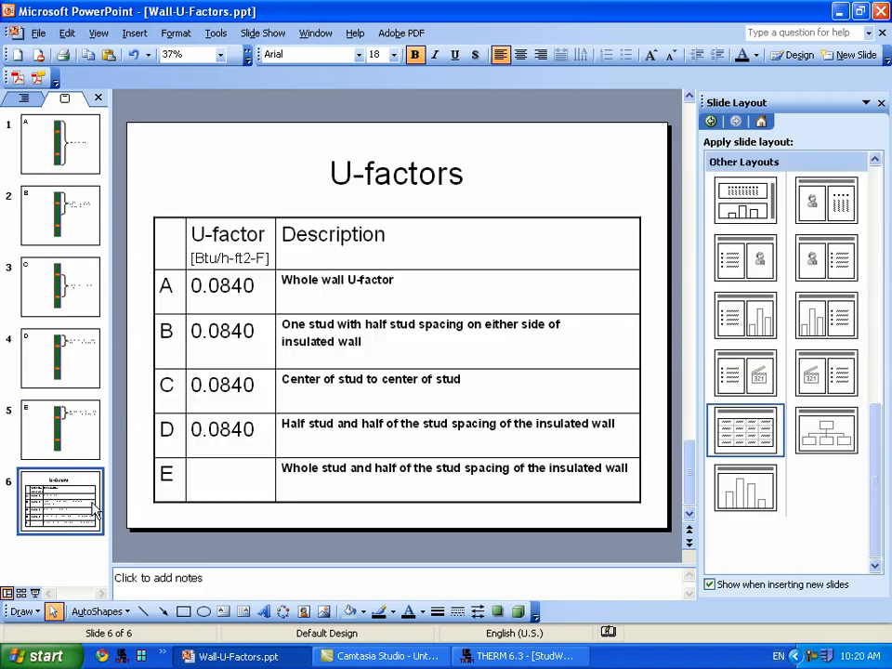
{"action": "left_click", "coordinate": [200, 475]}
{"action": "type", "text": "0.0879"}
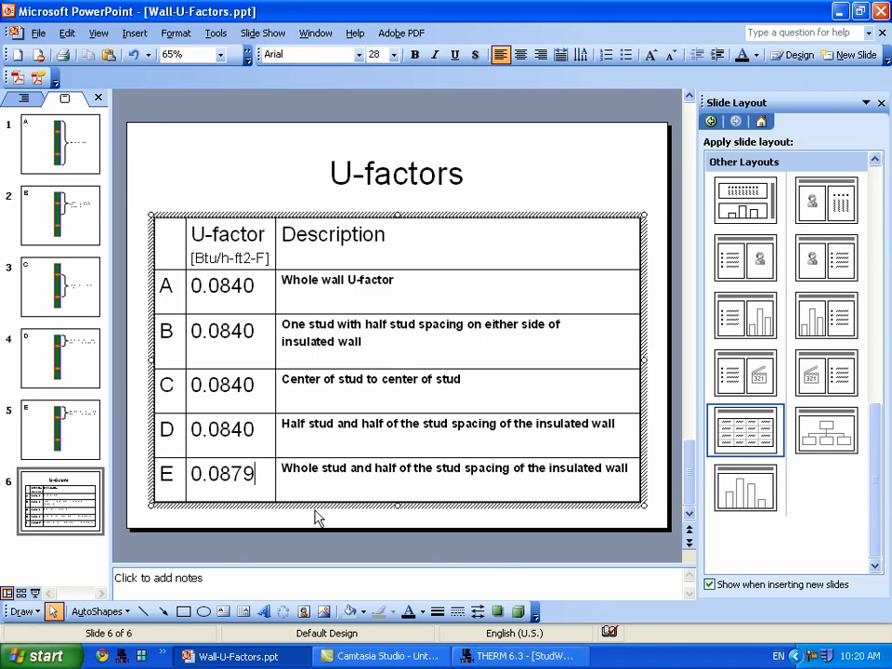
- Review the wood stud wall diagrams for cases A through D and start the slide show at case A
{"action": "left_click", "coordinate": [85, 159]}
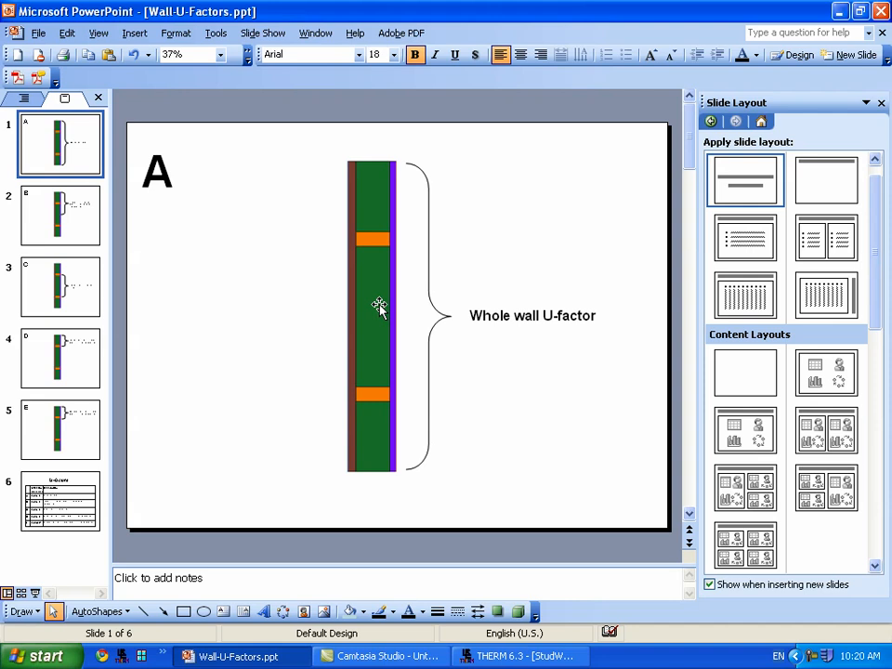
{"action": "left_click", "coordinate": [53, 239]}
{"action": "left_click", "coordinate": [56, 344]}
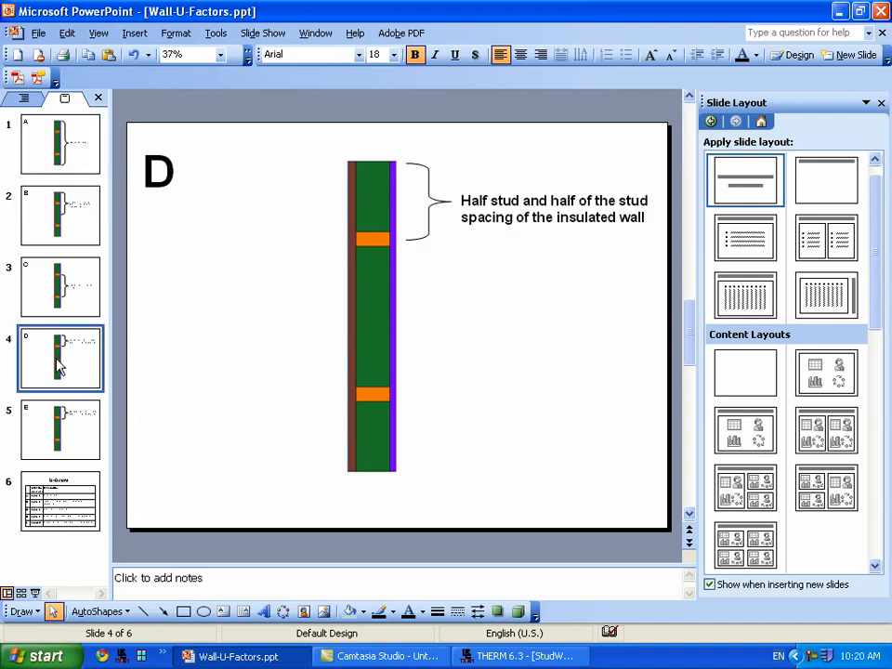
{"action": "left_click", "coordinate": [57, 282]}
{"action": "left_click", "coordinate": [51, 197]}
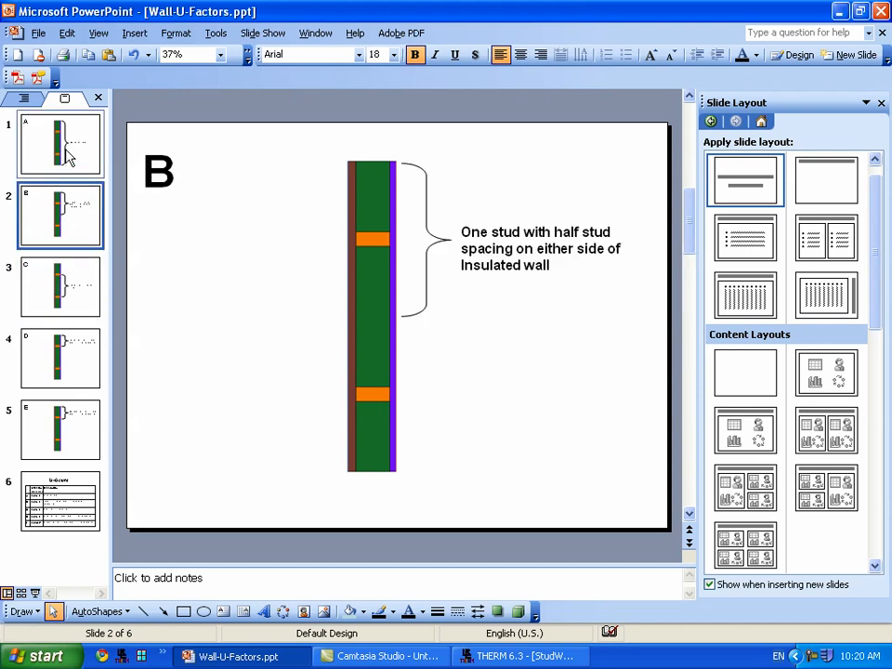
{"action": "left_click", "coordinate": [53, 118]}
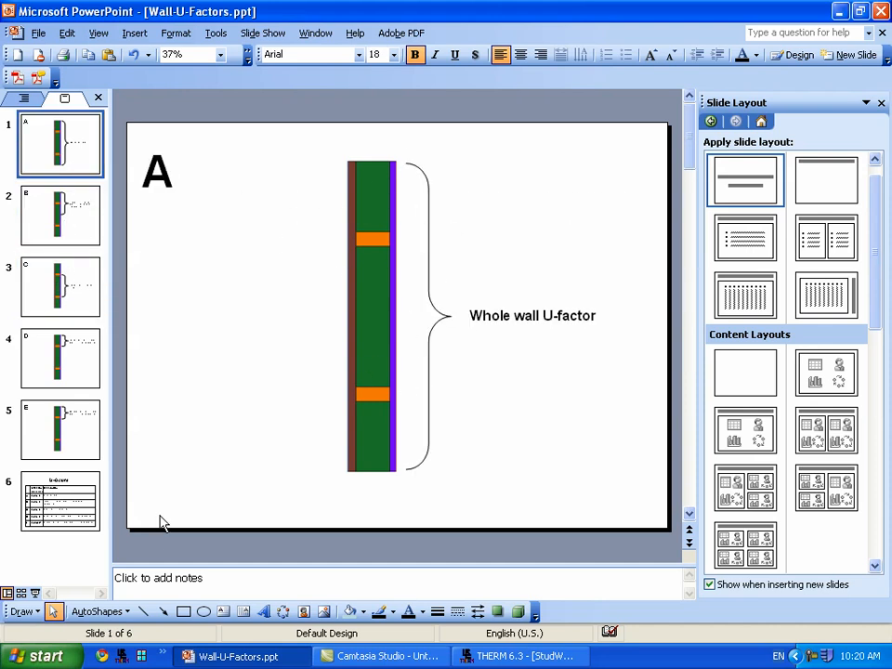
{"action": "key", "text": "F5"}
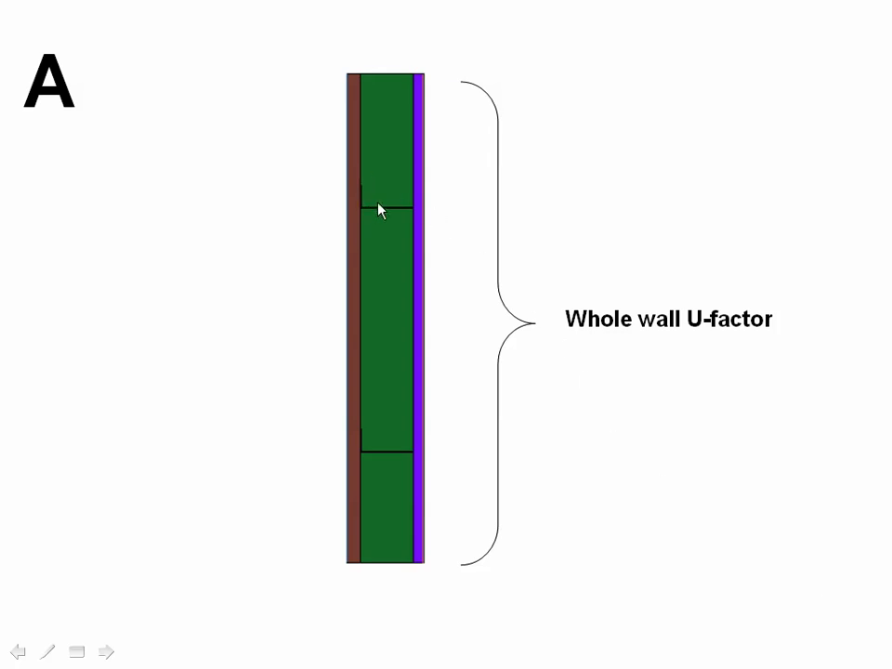
- Switch to THERM and zoom in on the upper steel stud to examine its profile within the wall
{"action": "key", "text": "alt+Tab"}
{"action": "key", "text": "alt+Tab"}
{"action": "key", "text": "alt+Tab"}
{"action": "key", "text": "alt+Tab"}
{"action": "key", "text": "alt+Tab"}
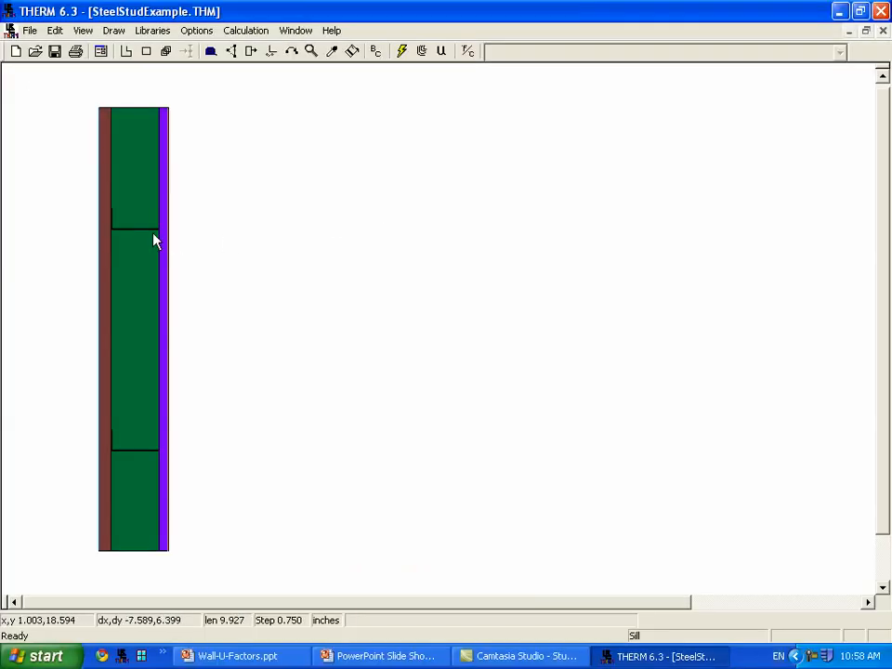
{"action": "left_click", "coordinate": [270, 279]}
{"action": "left_click", "coordinate": [440, 386]}
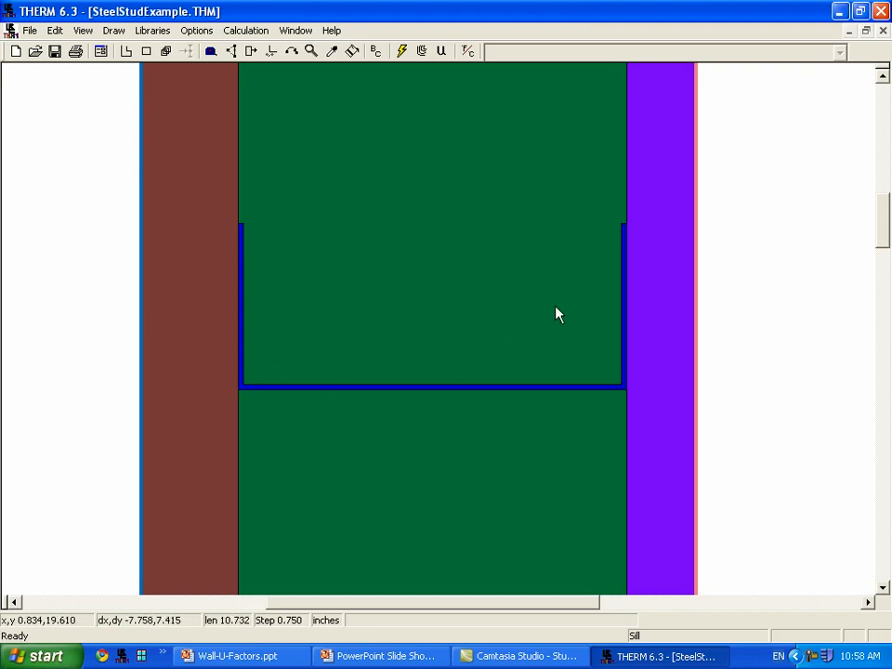
- Return to the PowerPoint slide show and review the steel stud wall diagrams for cases A, B and C
{"action": "key", "text": "alt+Tab"}
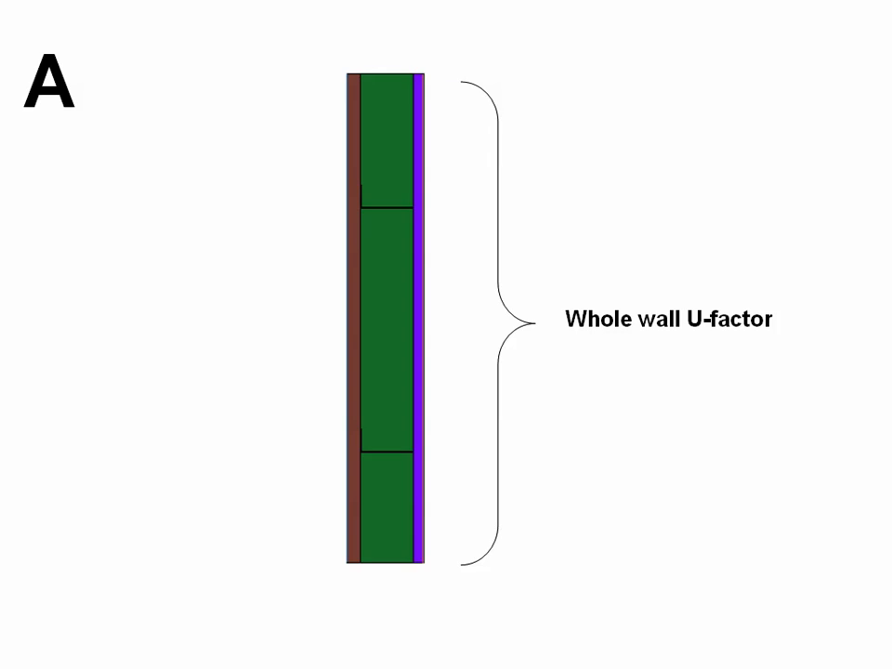
{"action": "key", "text": "Right"}
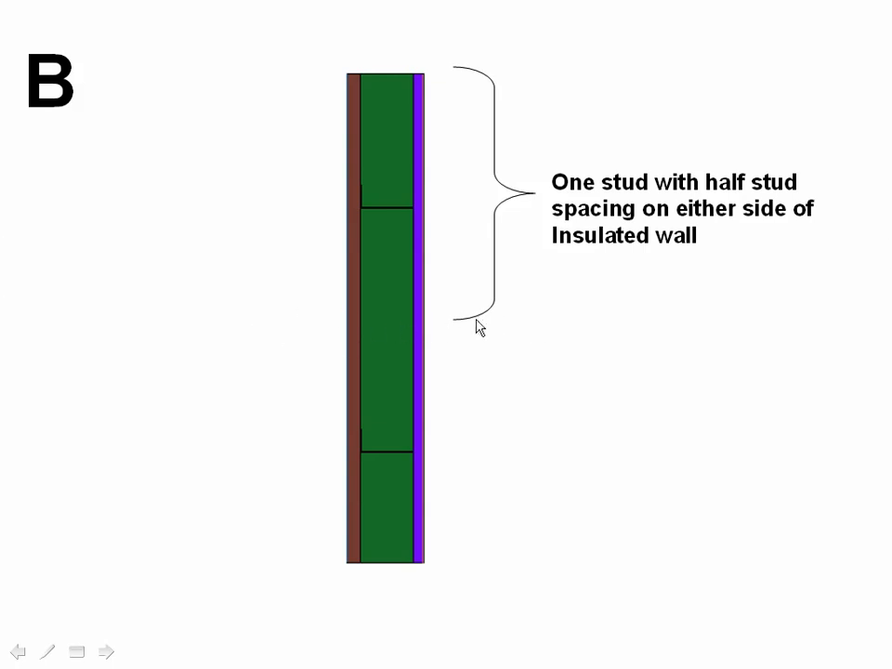
{"action": "left_click", "coordinate": [337, 325]}
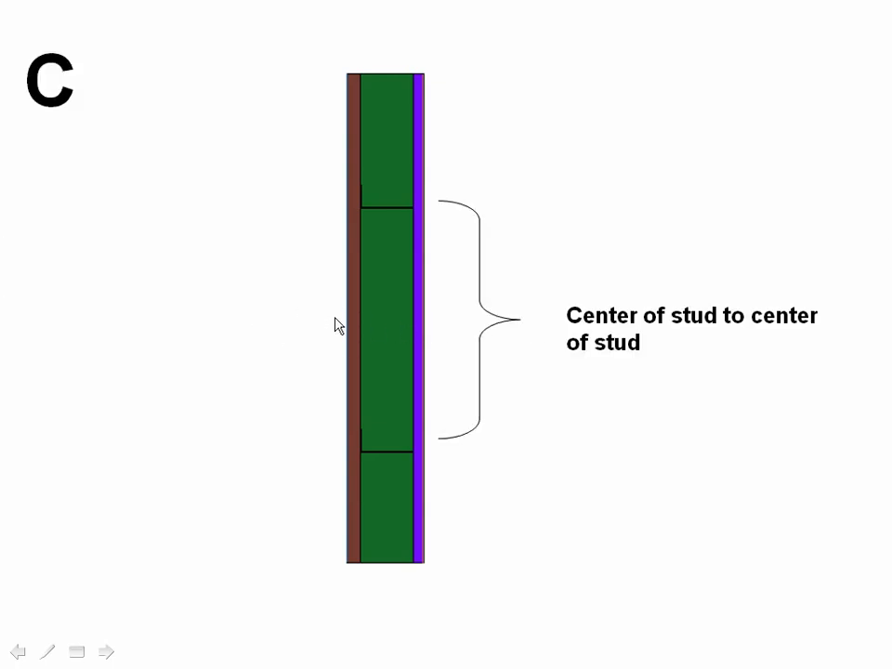